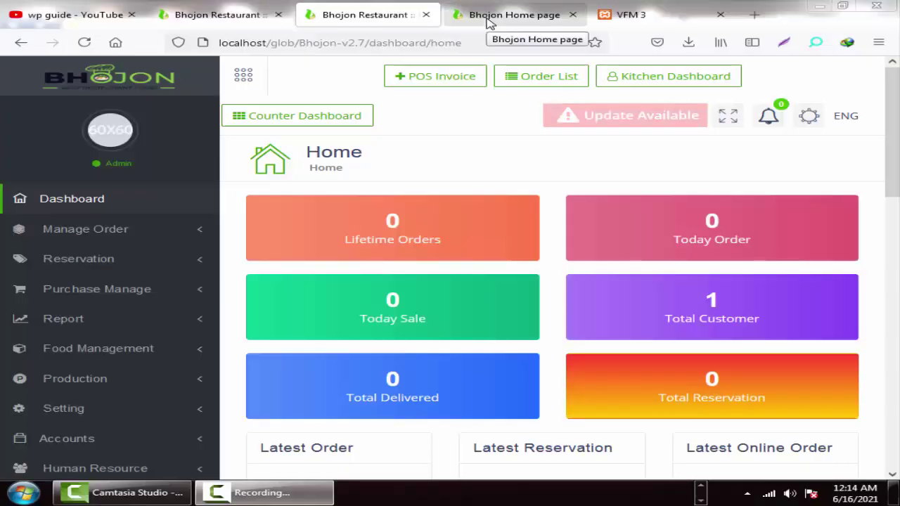
Tour the public restaurant site: the home page, the reservation page and the food menu.
left_click(490, 18)
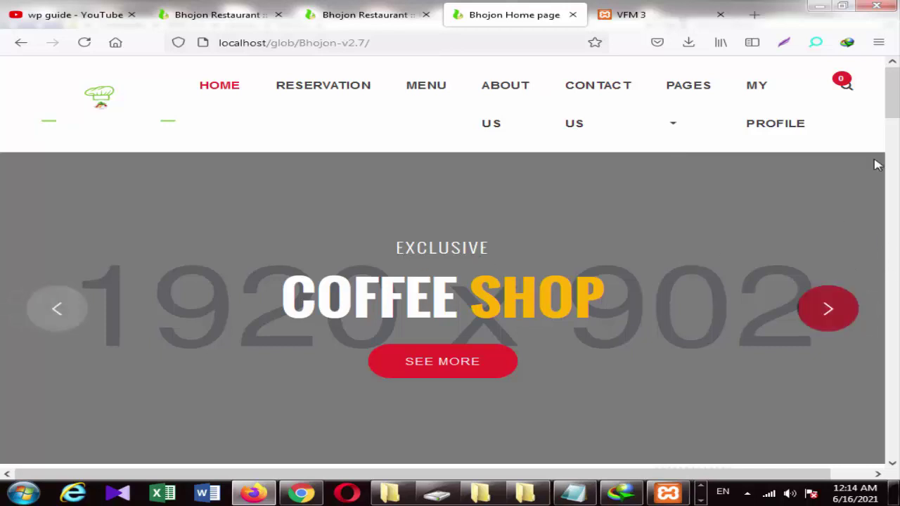
mouse_move(894, 91)
left_mouse_down()
mouse_move(896, 116)
mouse_move(896, 98)
left_mouse_up()
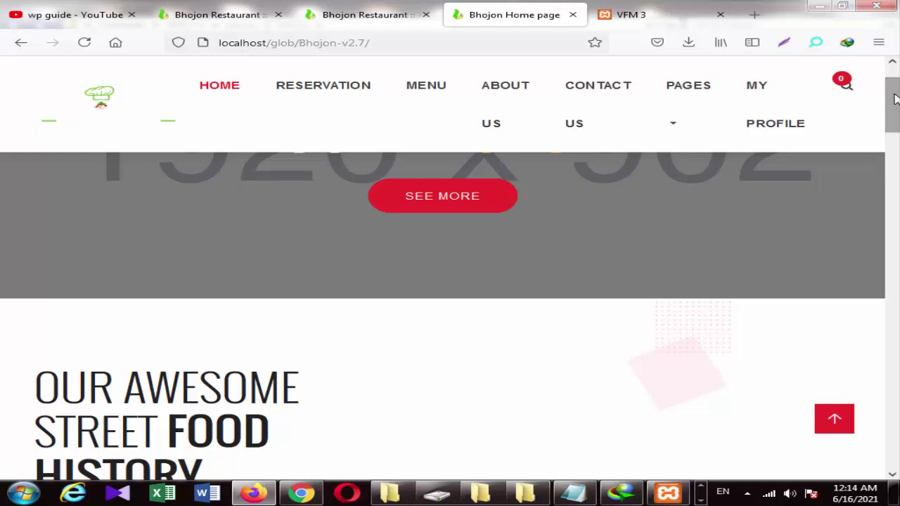
left_click_drag(896, 98, 896, 123)
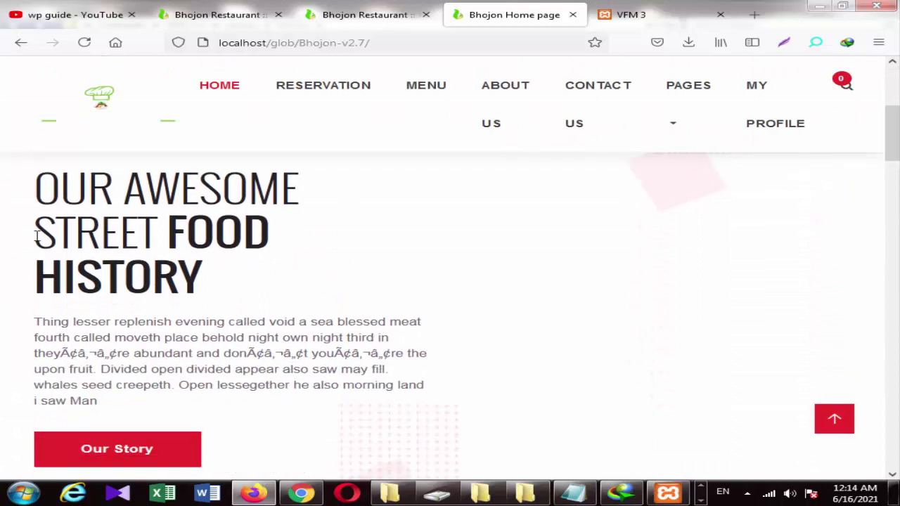
scroll(798, 124, "up", 5)
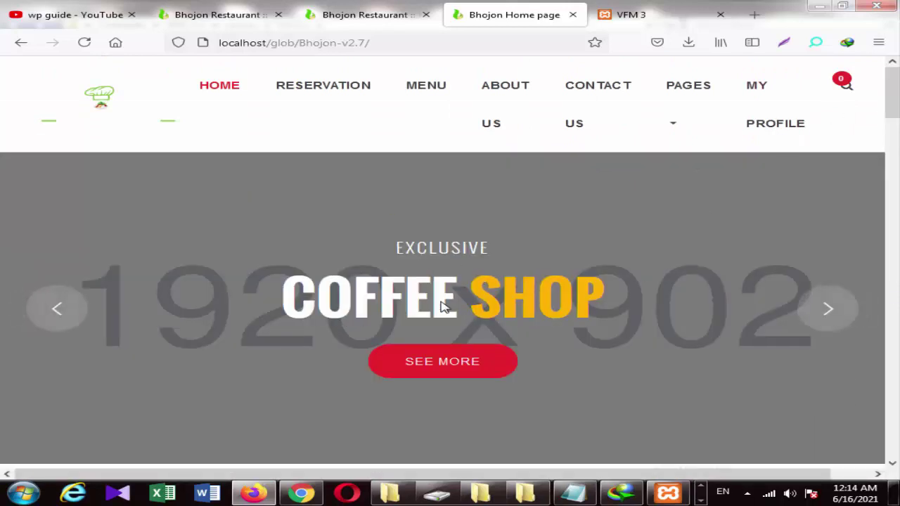
left_click(365, 21)
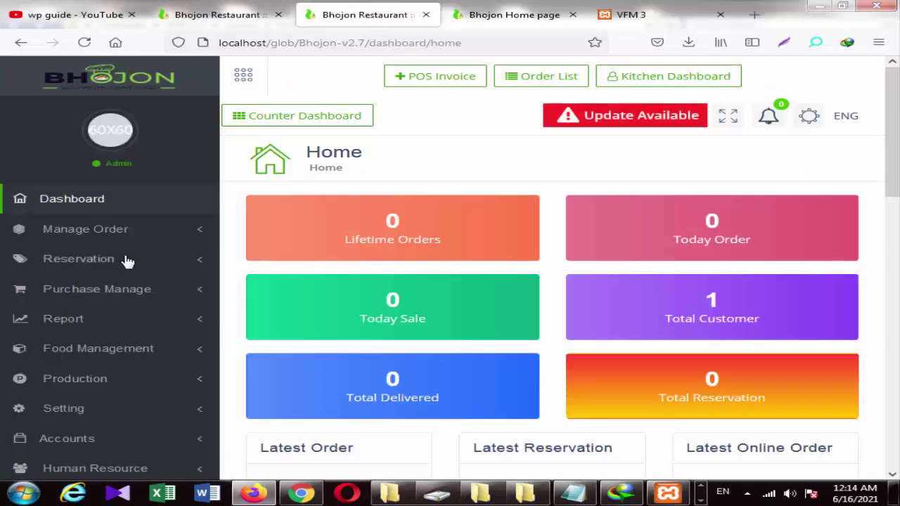
left_click(494, 7)
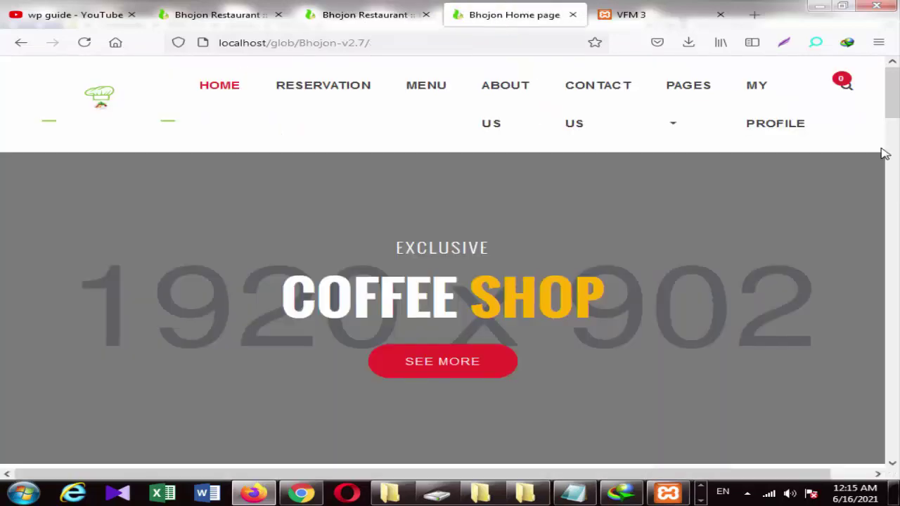
left_click_drag(893, 122, 896, 319)
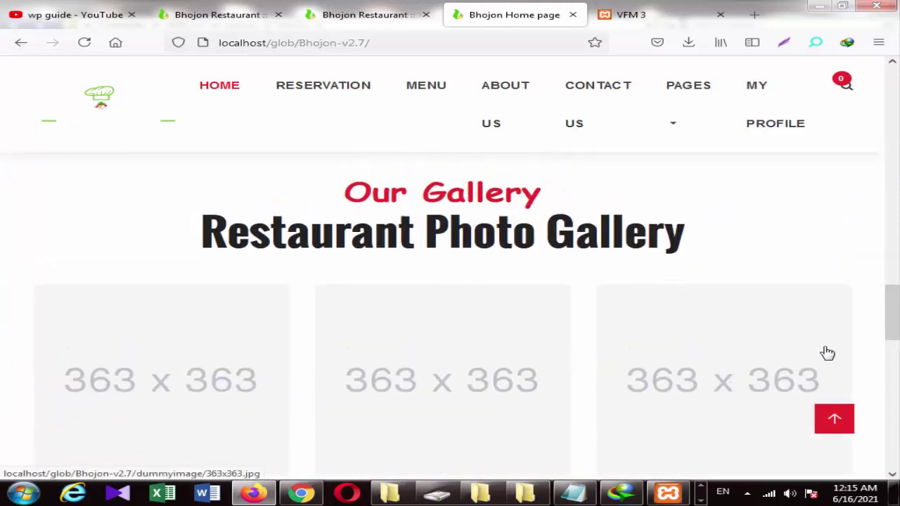
left_click_drag(891, 317, 891, 405)
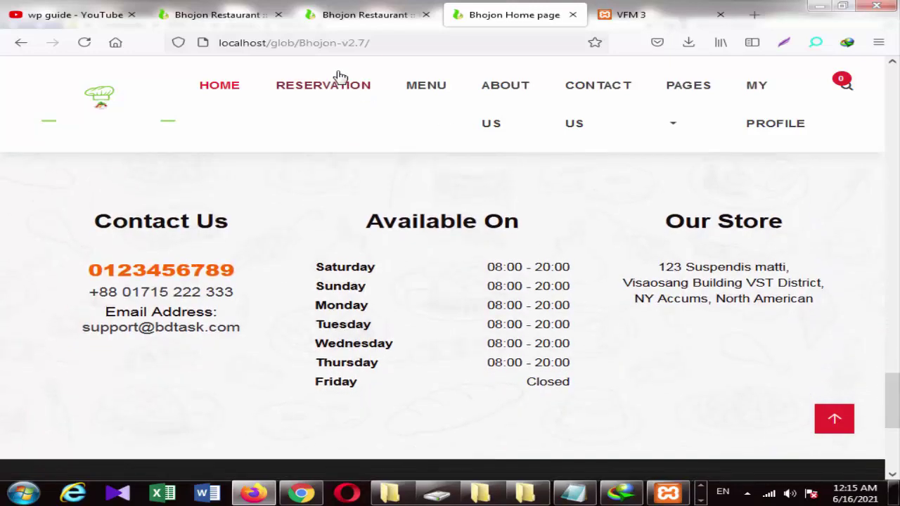
left_click(344, 85)
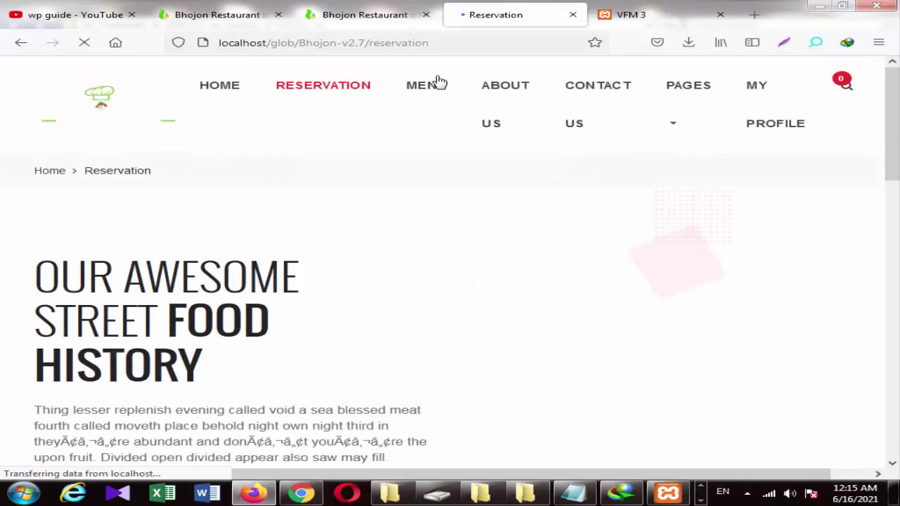
left_click(421, 86)
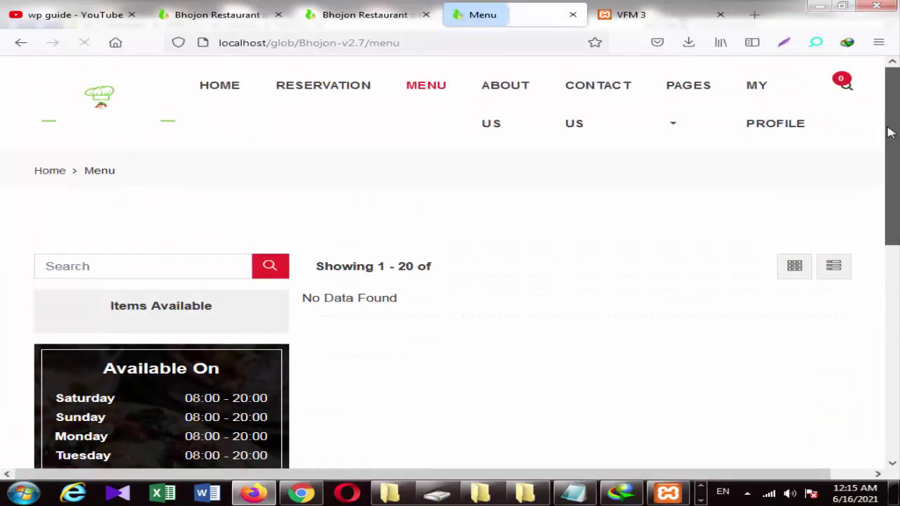
Back in the admin dashboard, open Manage Order's POS Setting page and review its checkboxes.
left_click(359, 15)
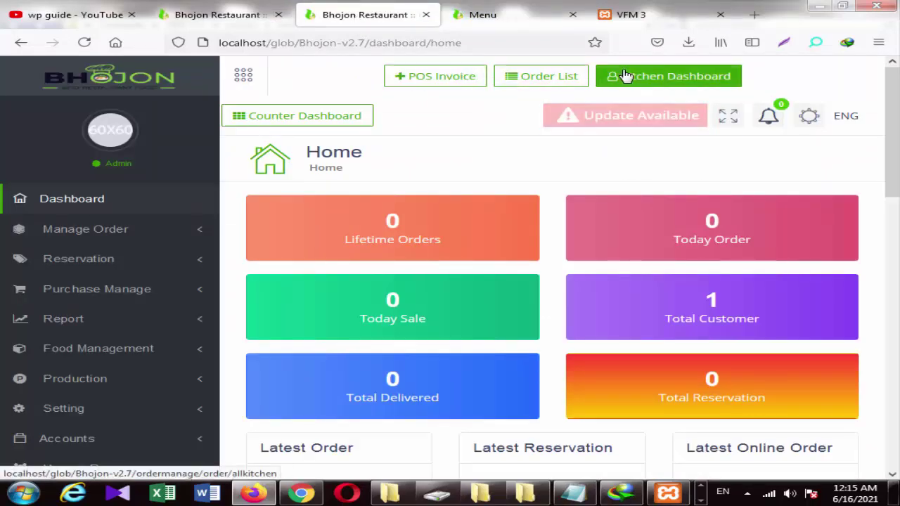
scroll(861, 210, "down", 2)
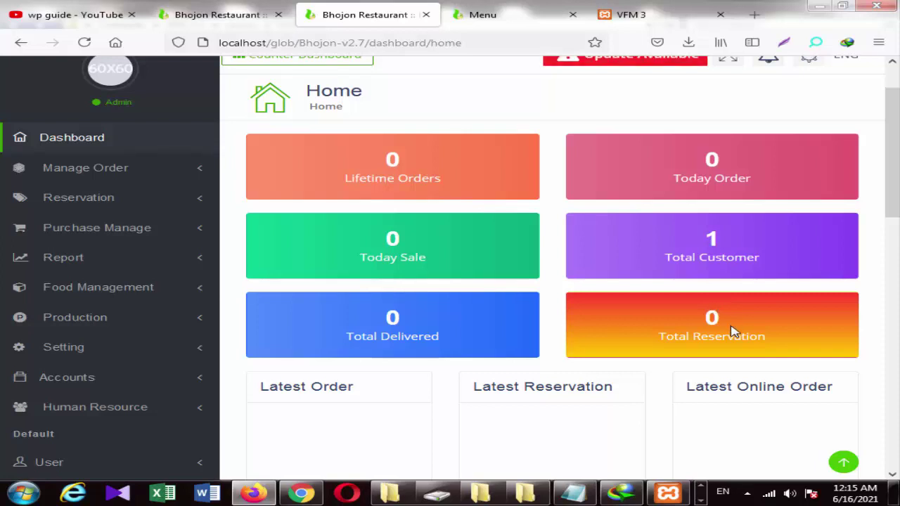
left_click_drag(897, 140, 893, 99)
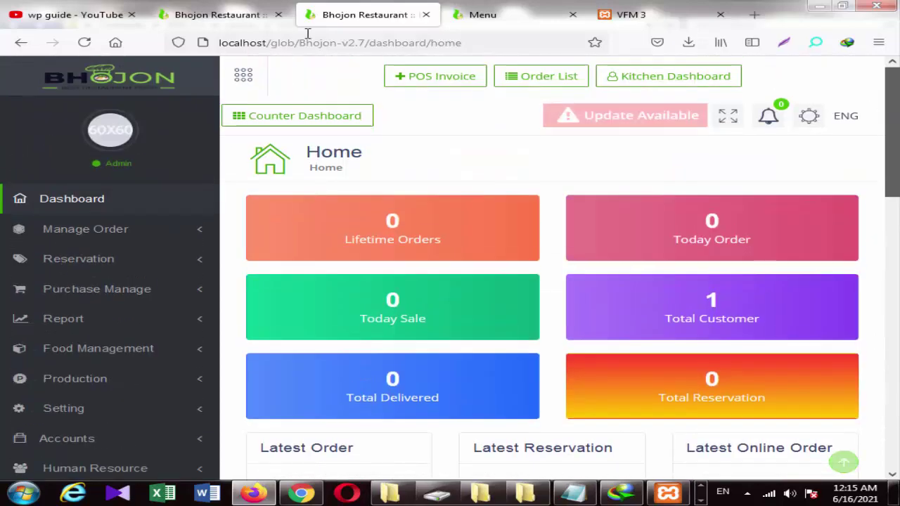
left_click(85, 236)
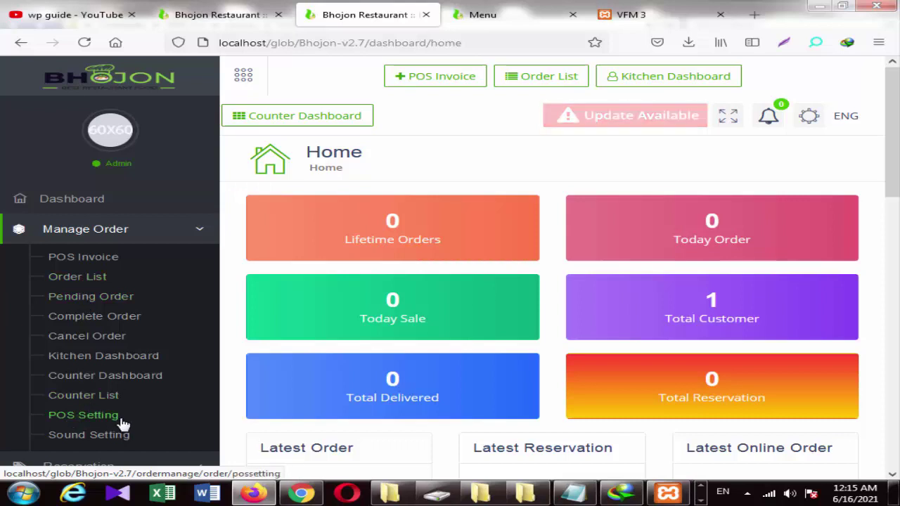
left_click(92, 424)
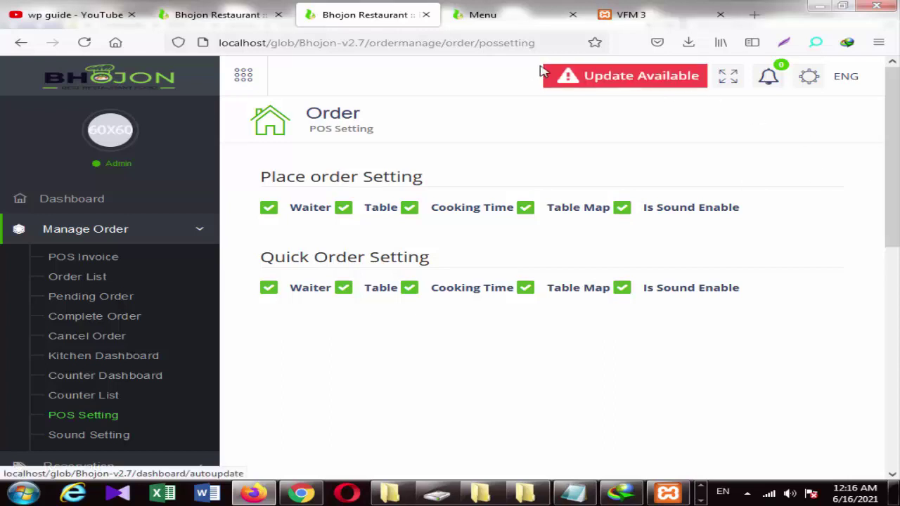
scroll(450, 267, "down", 5)
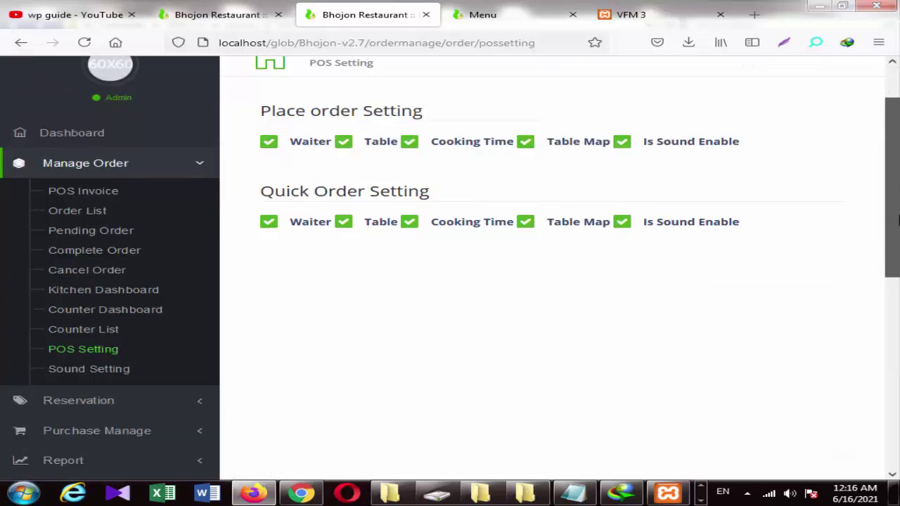
scroll(896, 182, "up", 3)
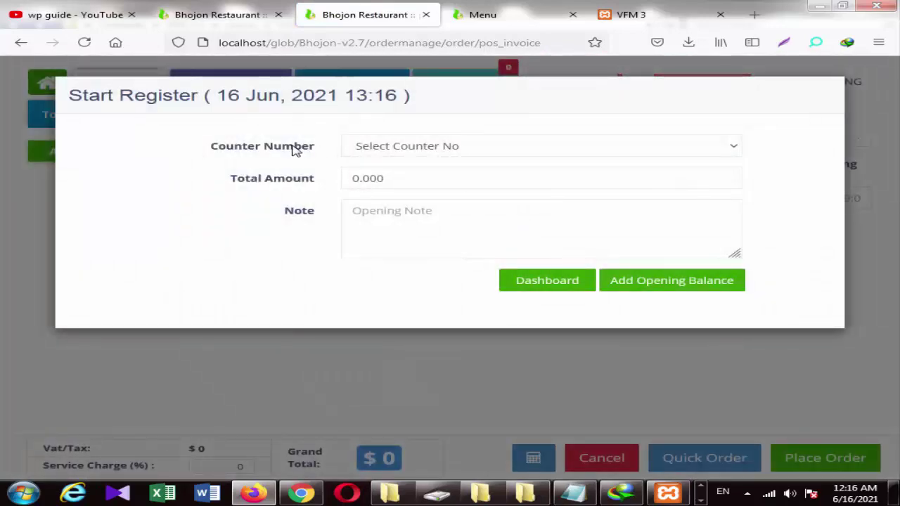
Choose Counter Number 1 in Start Register, then leave via Dashboard without opening a balance.
left_click(445, 150)
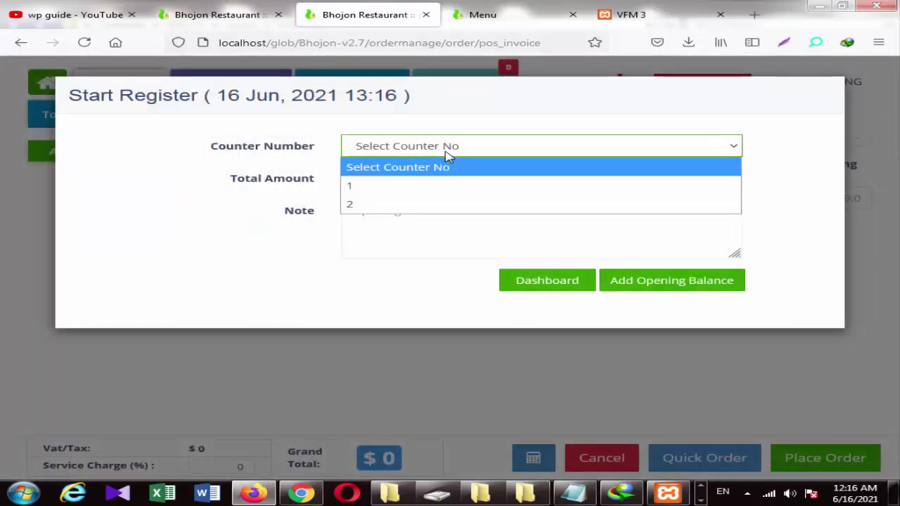
left_click(407, 189)
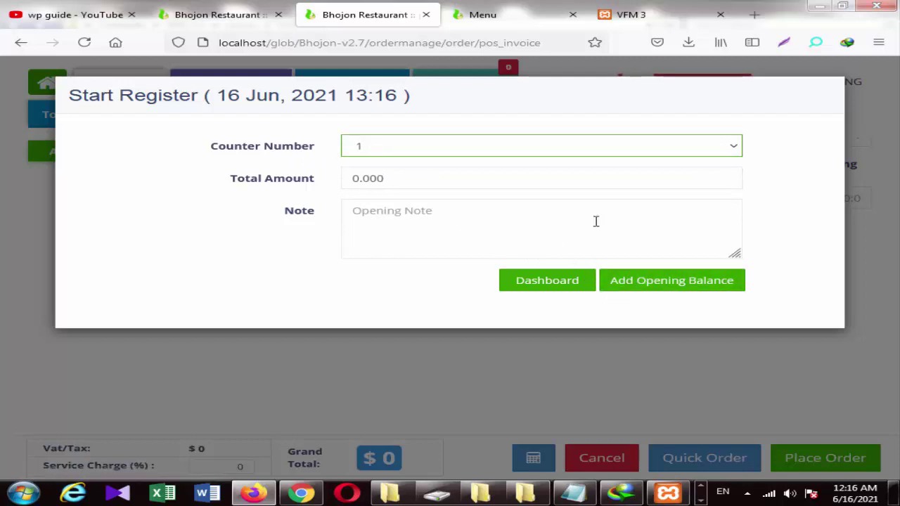
left_click(536, 291)
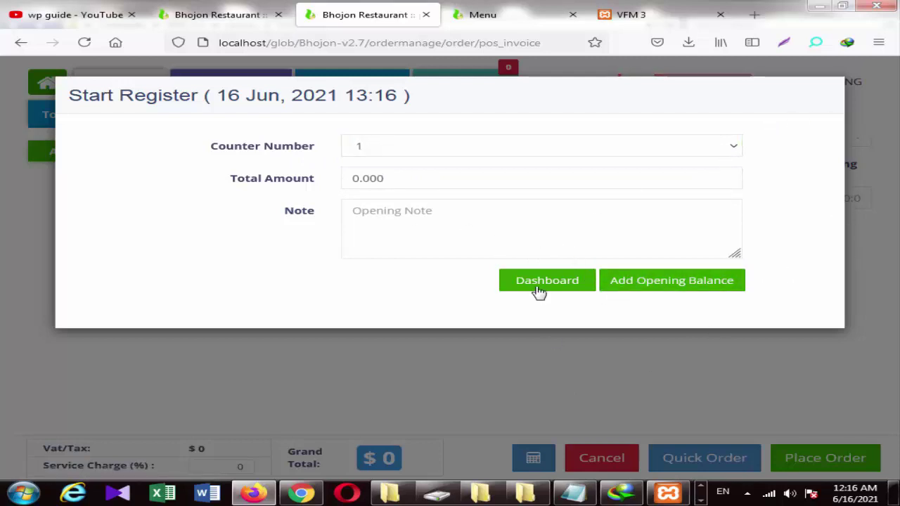
left_click(20, 42)
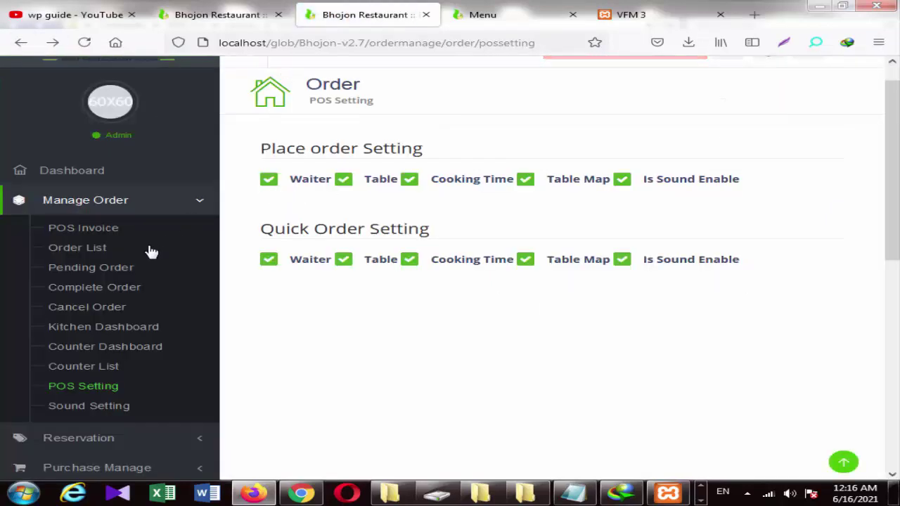
Expand Reservation, then Purchase Manage, and show the Report list in the sidebar.
scroll(116, 255, "down", 5)
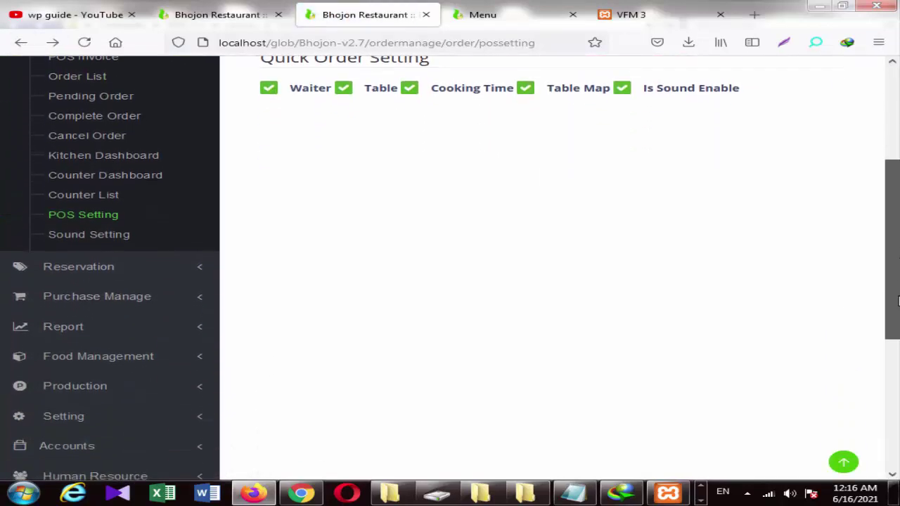
left_click(102, 271)
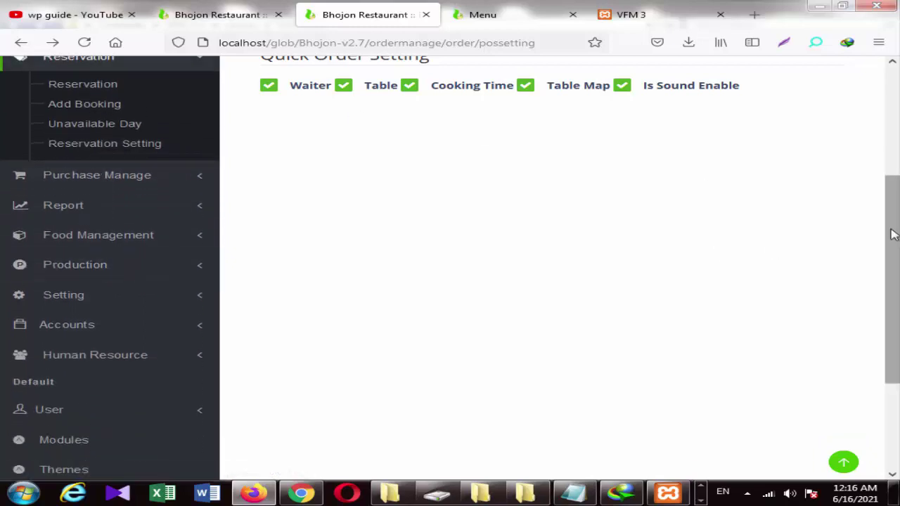
left_click(147, 182)
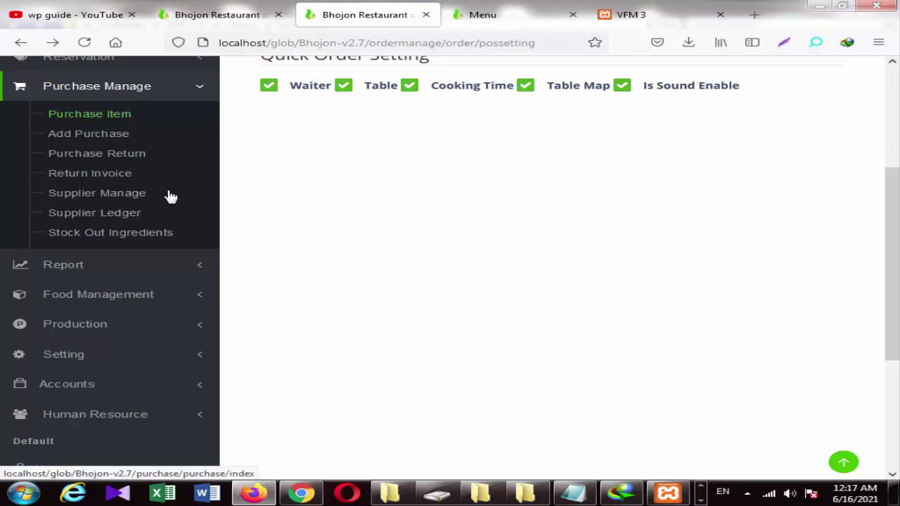
left_click(121, 263)
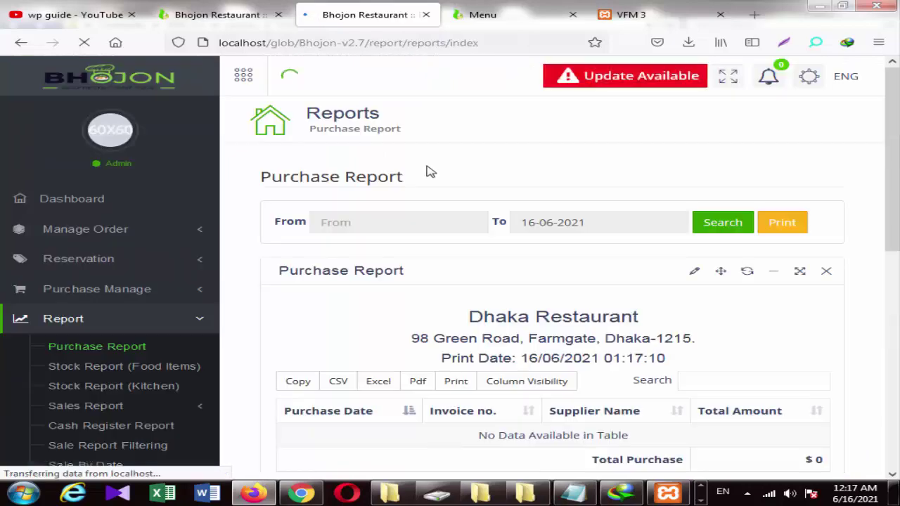
Pick a start date for the Purchase Report and scroll through the report.
left_click(469, 224)
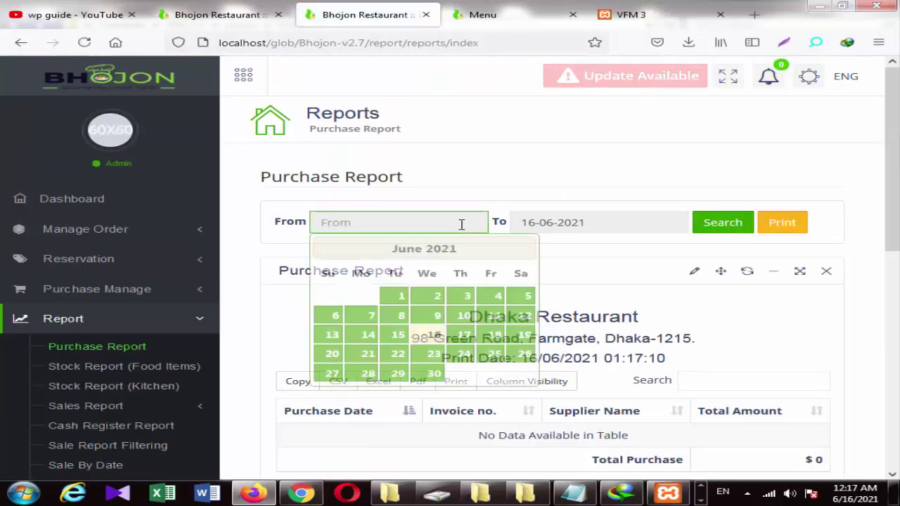
scroll(460, 225, "down", 5)
scroll(793, 116, "up", 5)
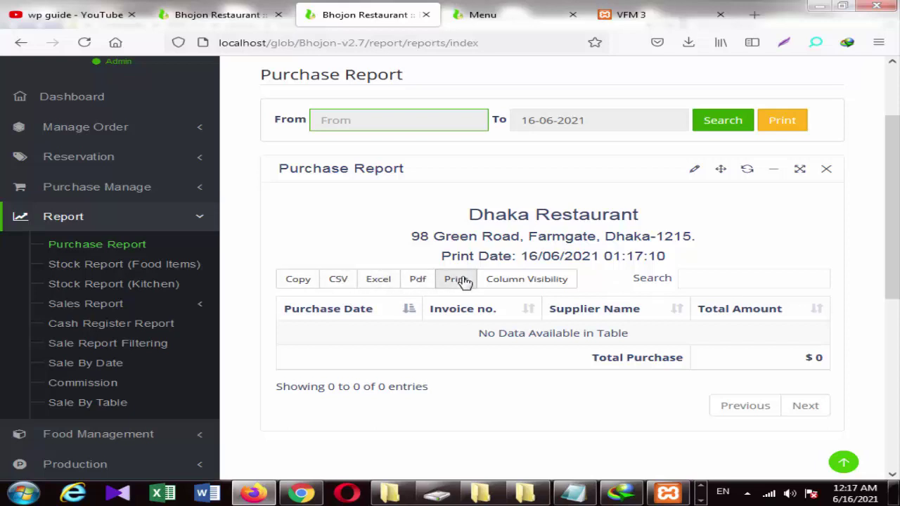
left_click_drag(894, 252, 898, 201)
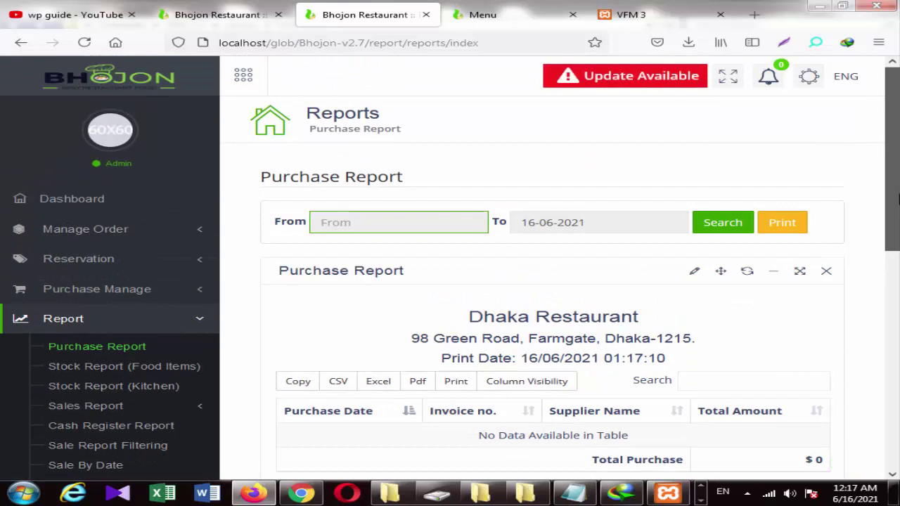
scroll(893, 211, "down", 2)
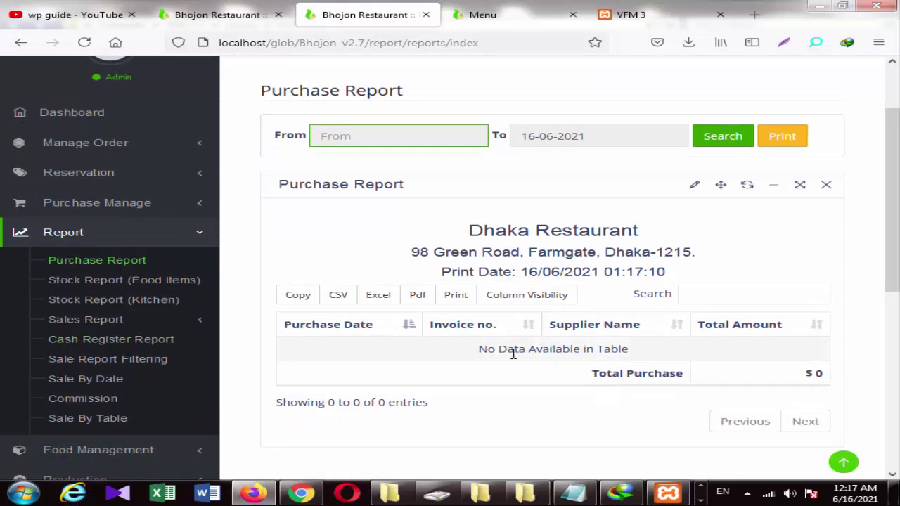
scroll(898, 277, "down", 3)
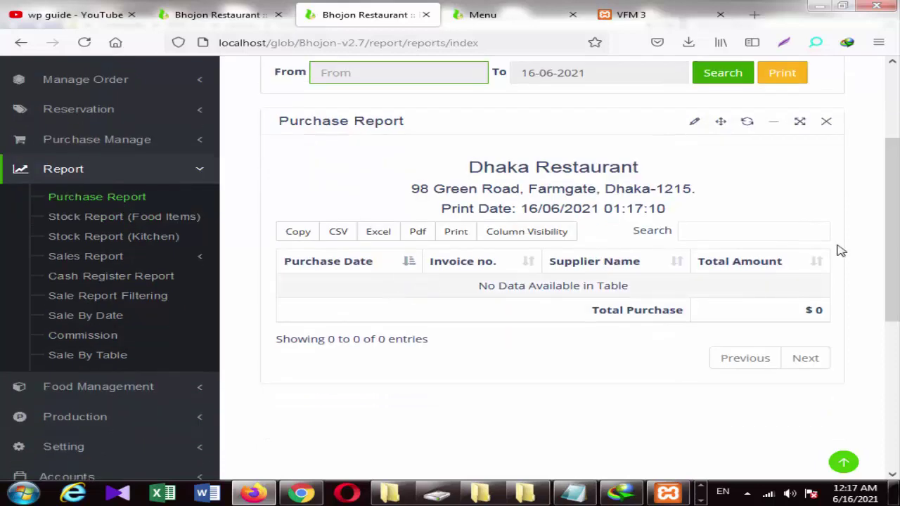
scroll(898, 272, "down", 1)
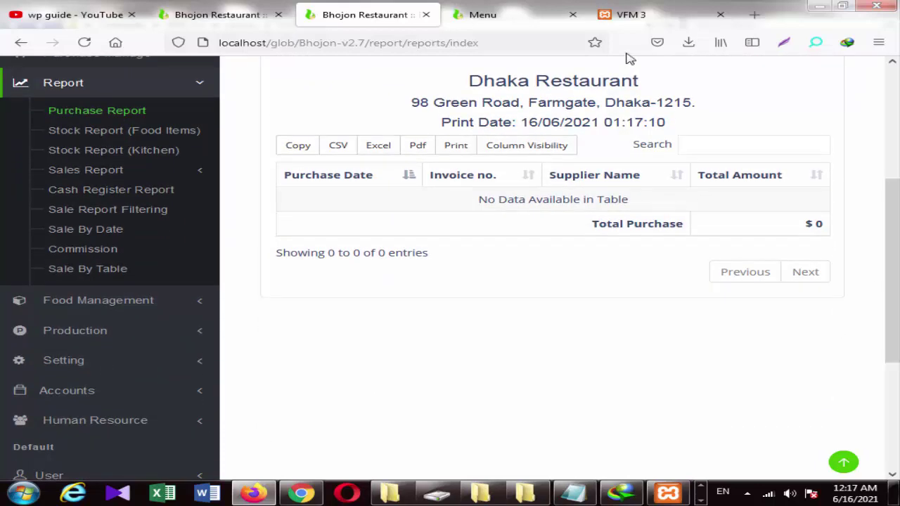
Browse the public Menu page, send it back to HOME, and return to the Purchase Report.
left_click(514, 15)
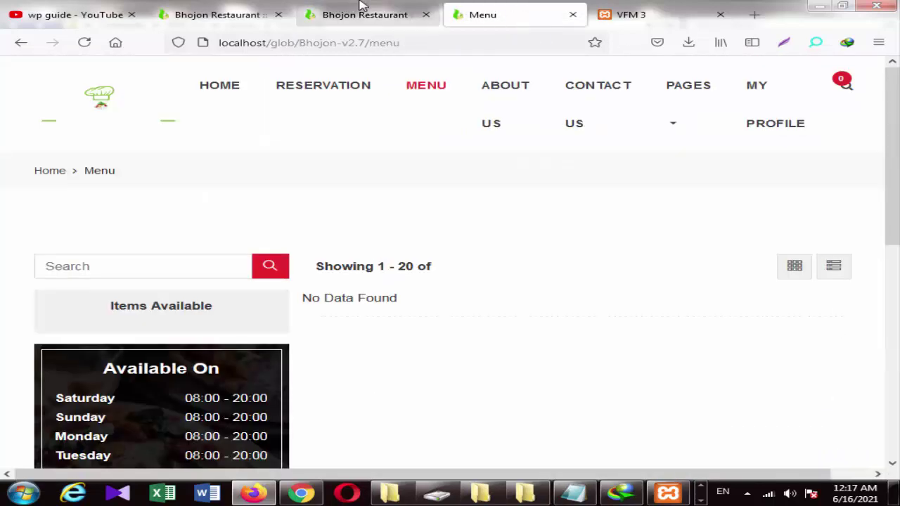
scroll(872, 329, "down", 7)
scroll(898, 326, "down", 2)
scroll(898, 326, "up", 5)
scroll(898, 326, "down", 4)
scroll(866, 213, "up", 10)
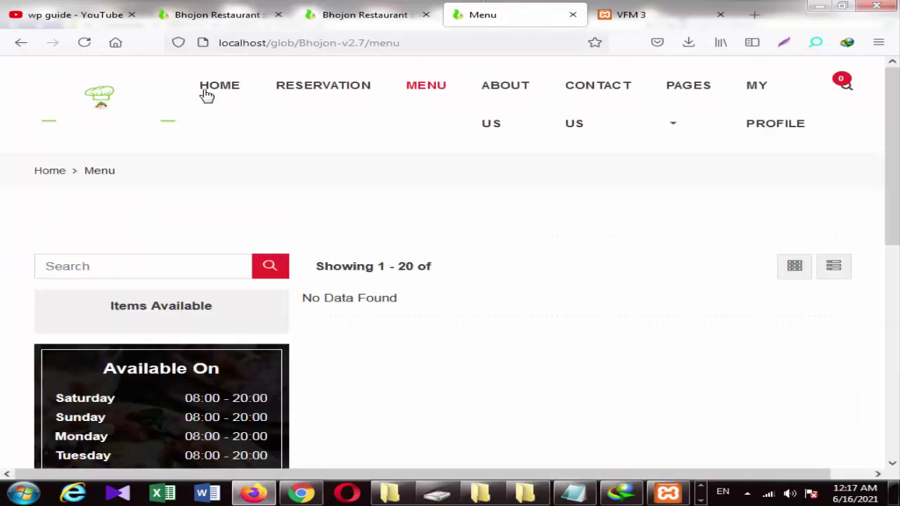
left_click(204, 86)
left_click(360, 14)
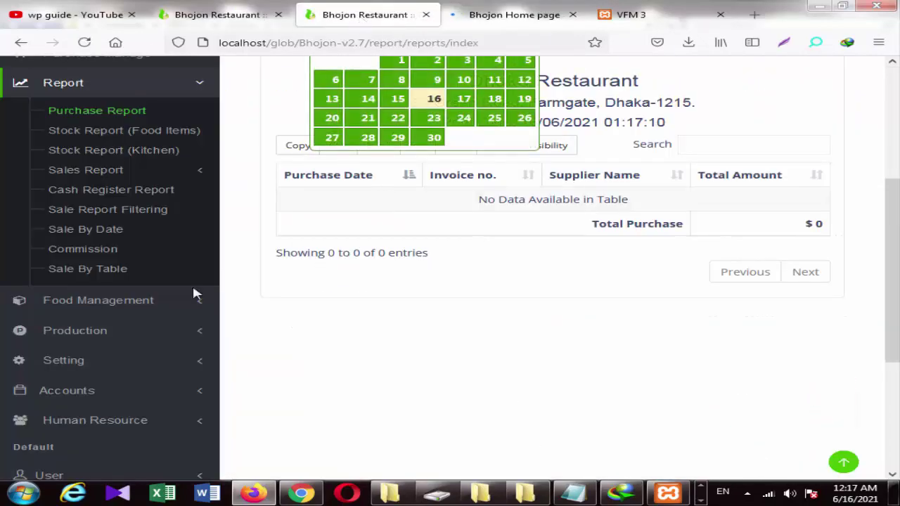
Reach the Add Add-ons form under Food Management > Manage Food > Manage Add-ons.
left_click(117, 308)
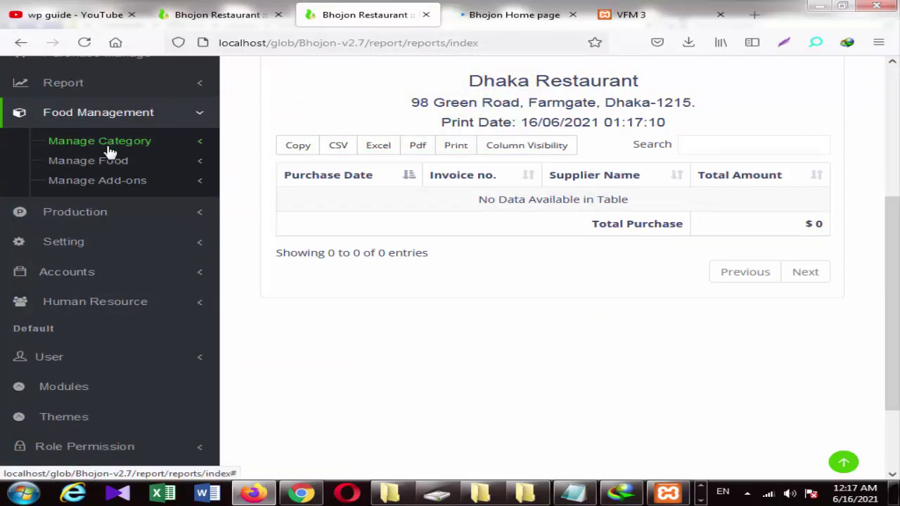
left_click(106, 161)
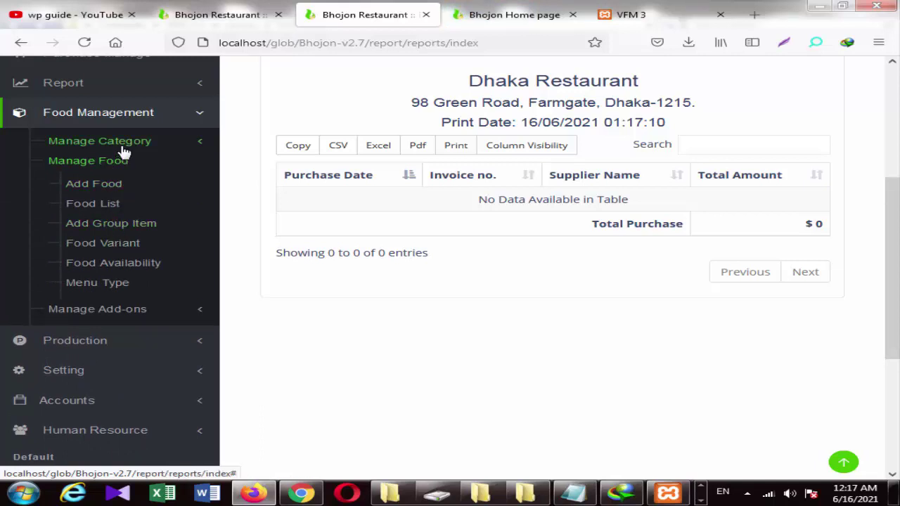
left_click(146, 308)
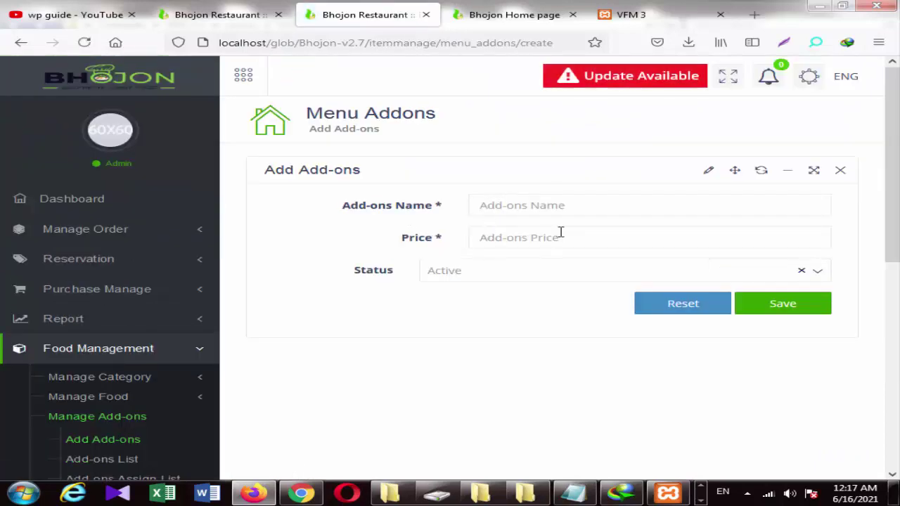
left_click(533, 242)
left_click_drag(897, 239, 896, 365)
Open the Add-ons Assign List and expand the Production section.
left_click(149, 236)
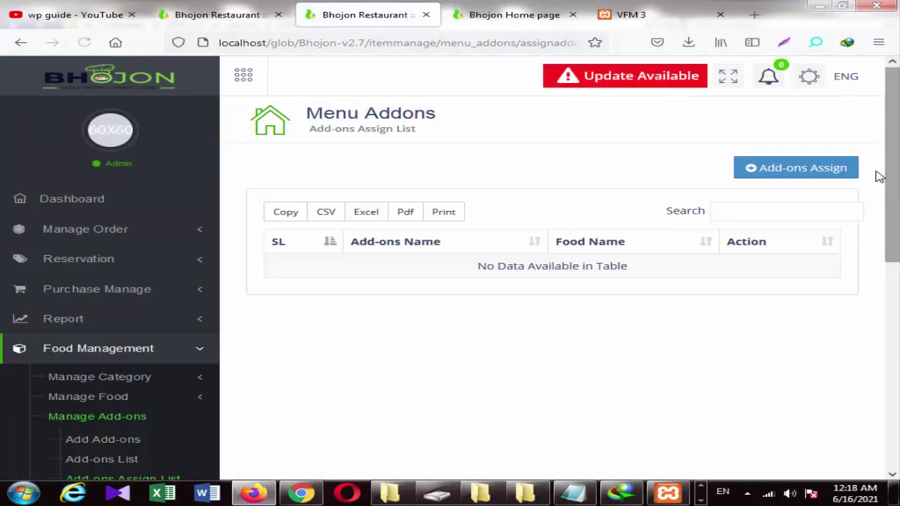
left_click_drag(897, 161, 897, 264)
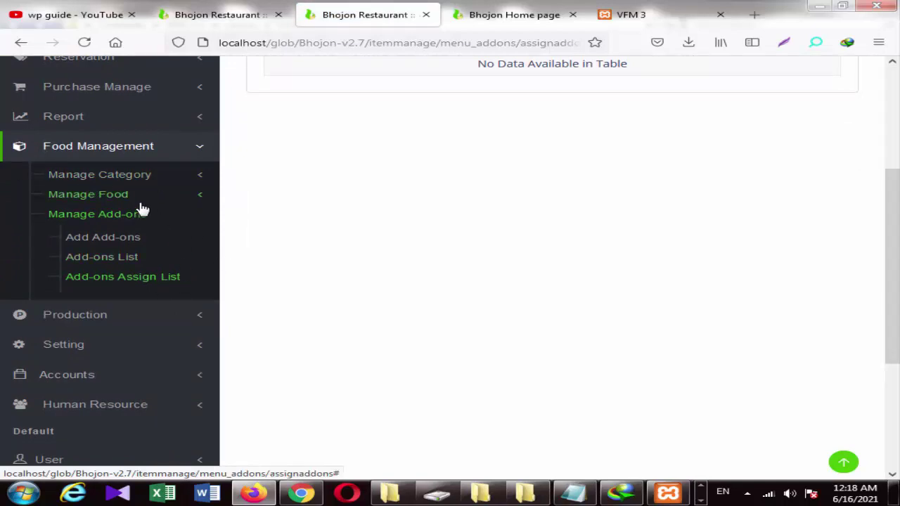
left_click(114, 324)
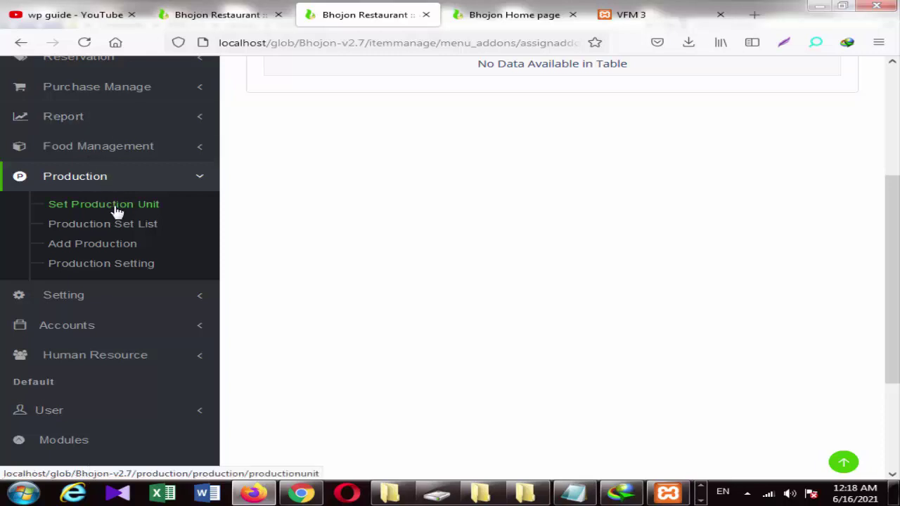
Expand Setting and its Payment Method Setting group in the sidebar.
left_click(130, 305)
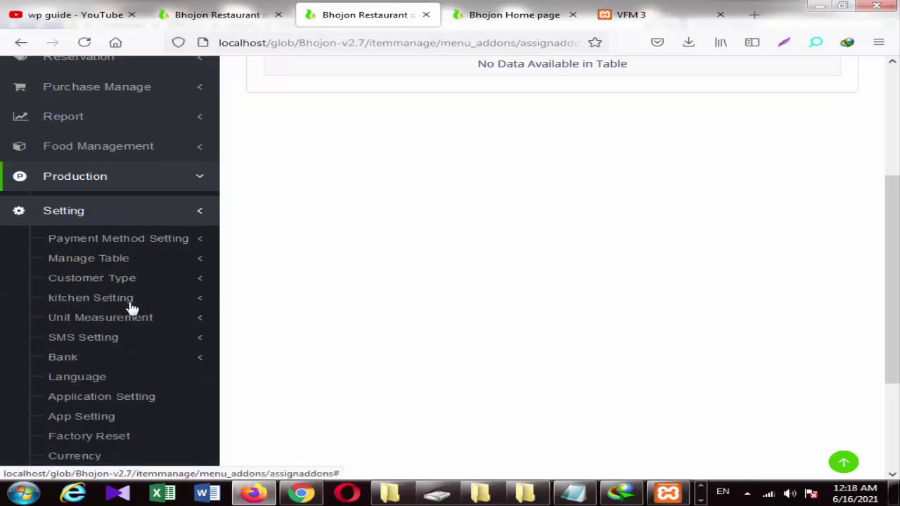
left_click(99, 237)
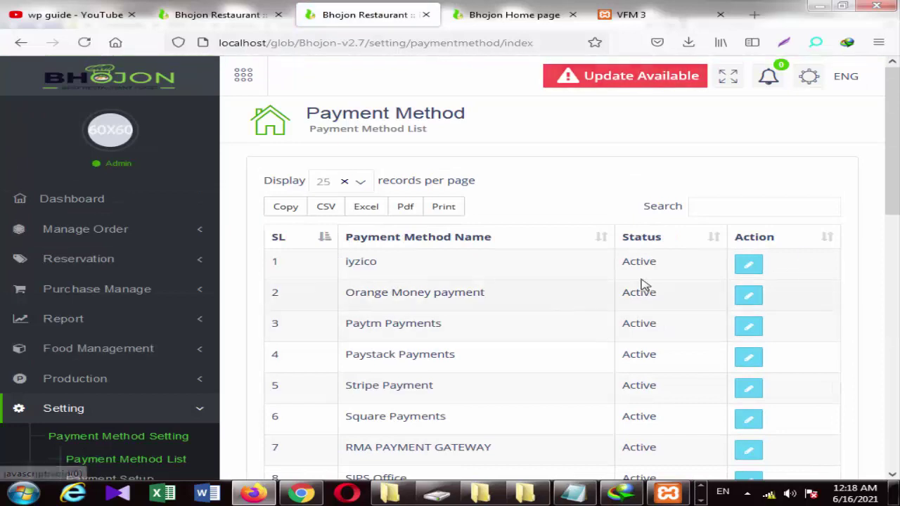
scroll(899, 199, "down", 2)
scroll(898, 199, "down", 1)
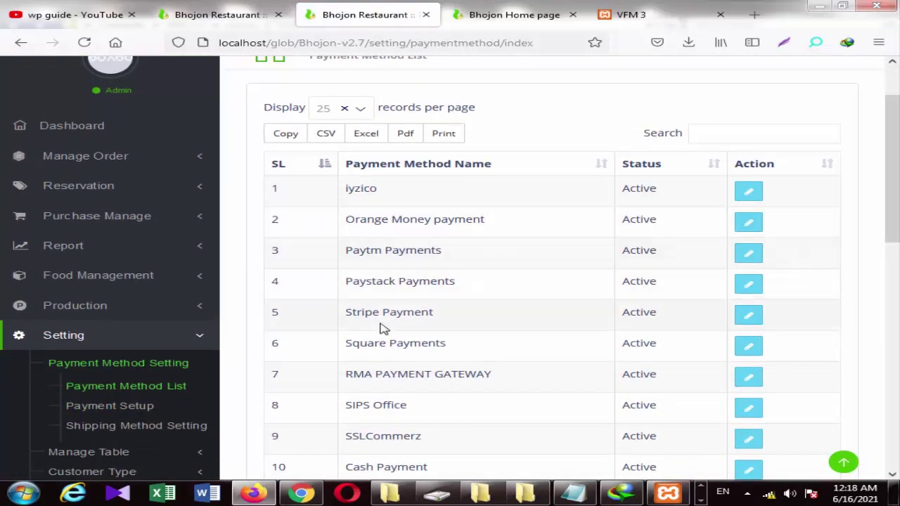
left_click_drag(891, 227, 776, 303)
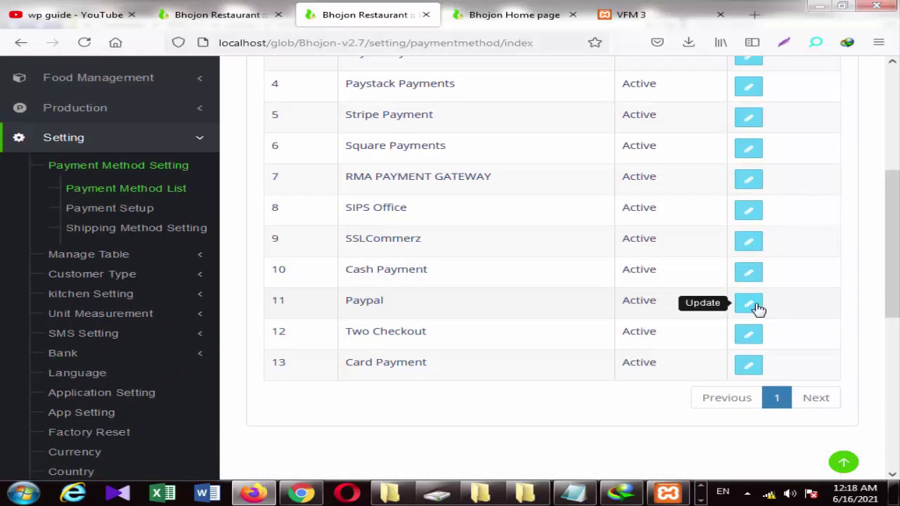
left_click(749, 304)
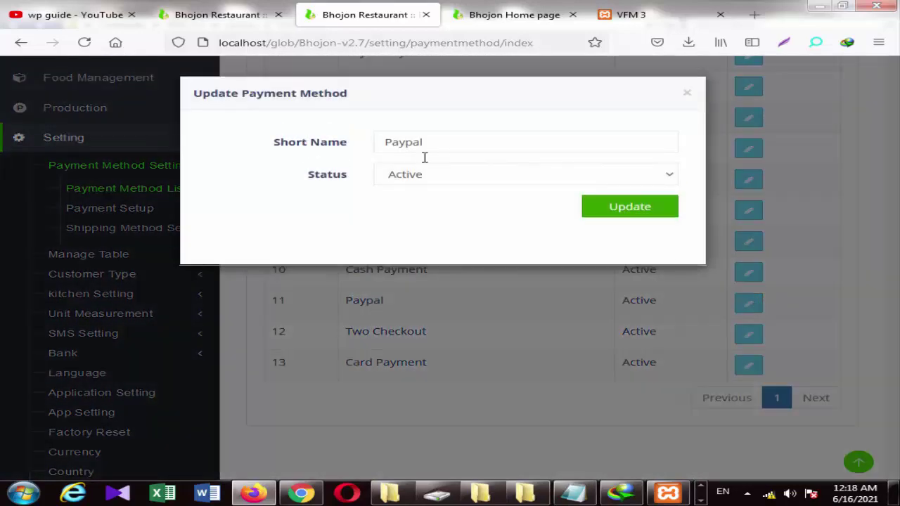
left_click(471, 181)
left_click(301, 213)
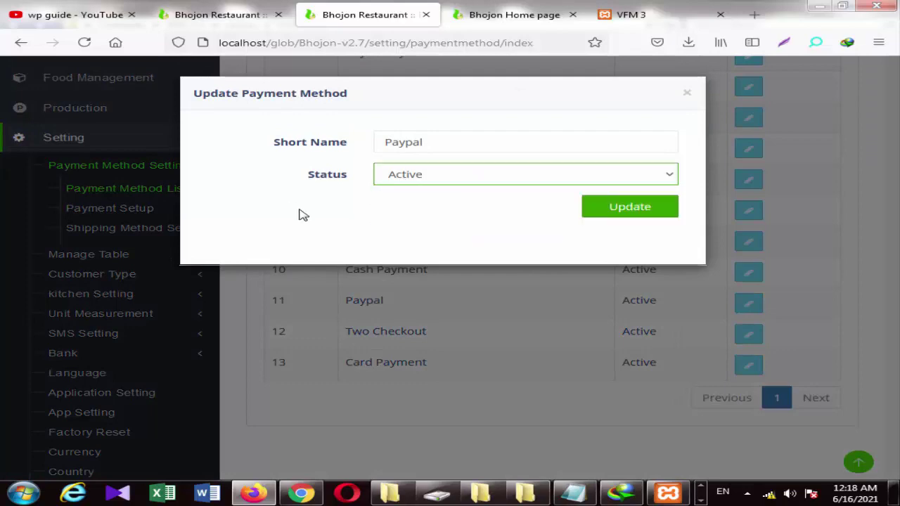
left_click(687, 97)
left_click_drag(896, 317, 898, 276)
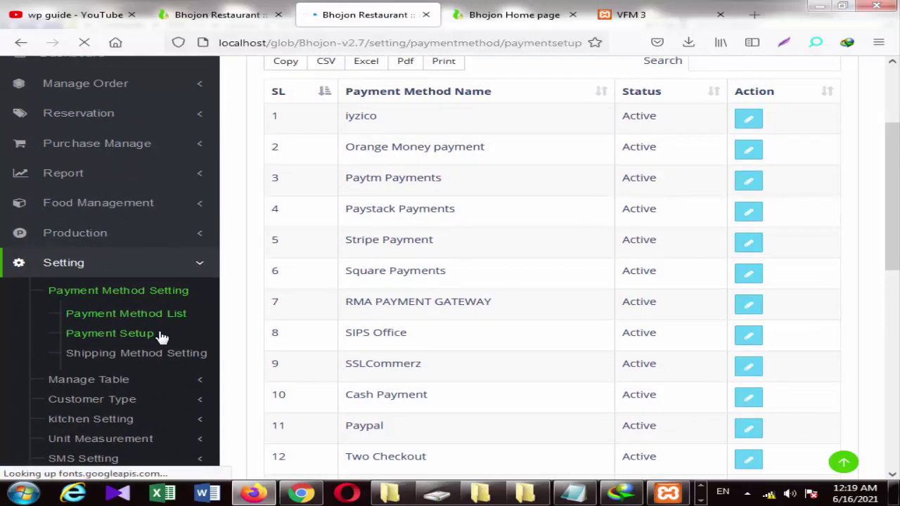
Inspect the RMA PAYMENT GATEWAY details and edit form, then close it unchanged.
left_click_drag(897, 223, 897, 262)
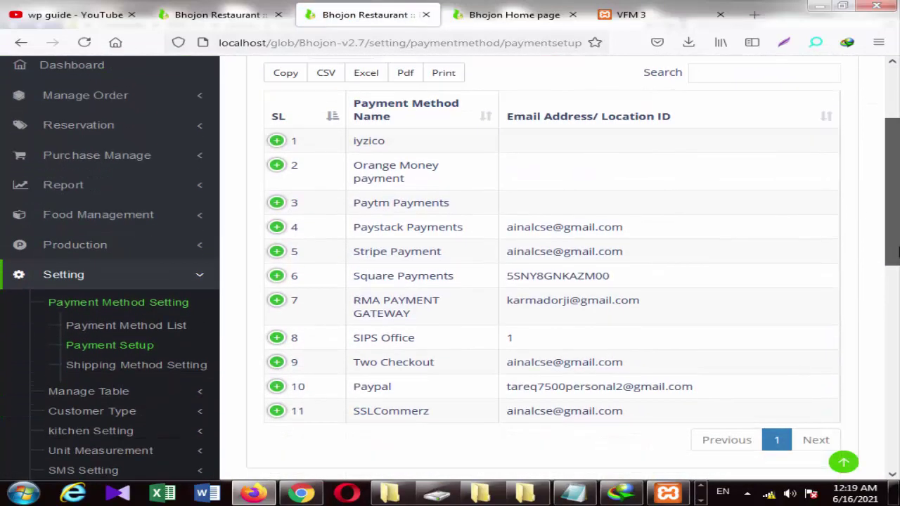
left_click(278, 301)
scroll(448, 385, "down", 2)
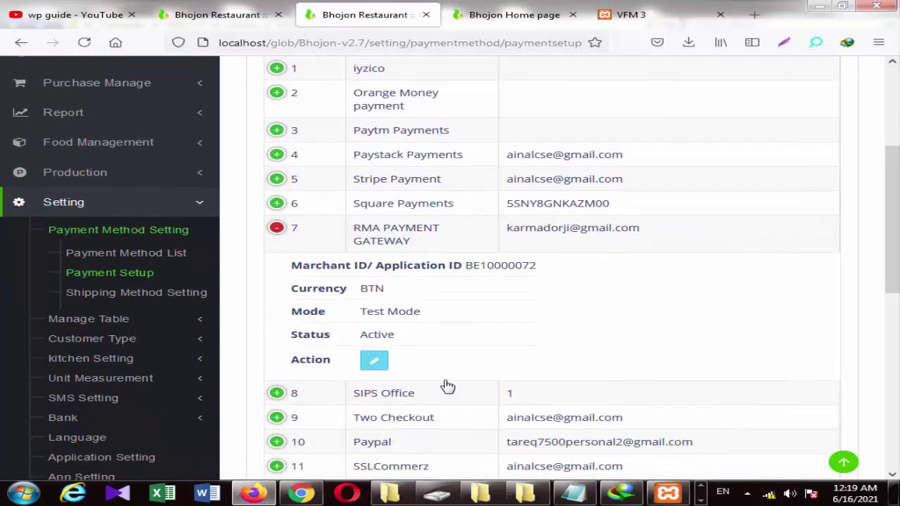
left_click(373, 362)
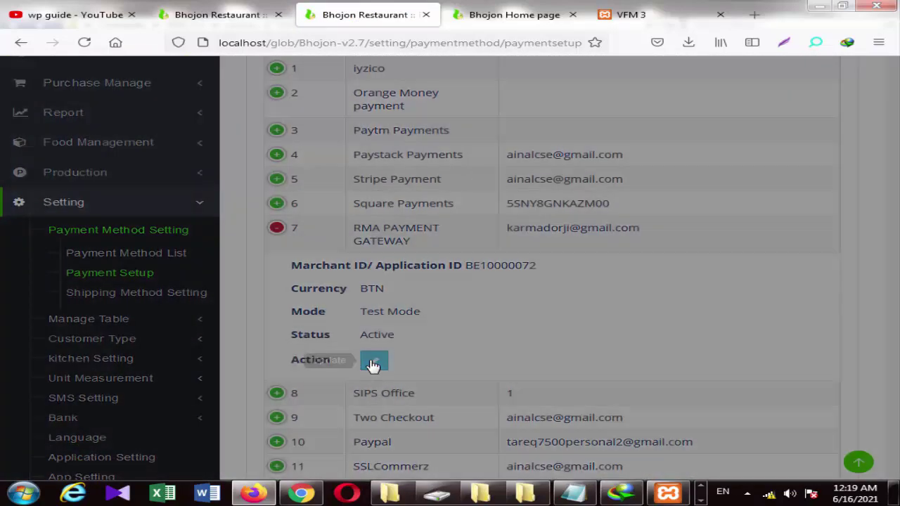
left_click_drag(535, 249, 370, 248)
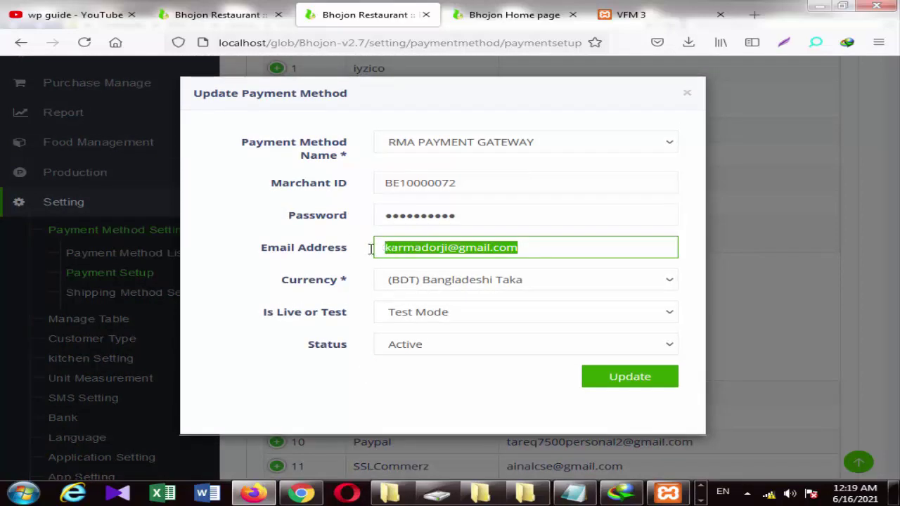
left_click(689, 95)
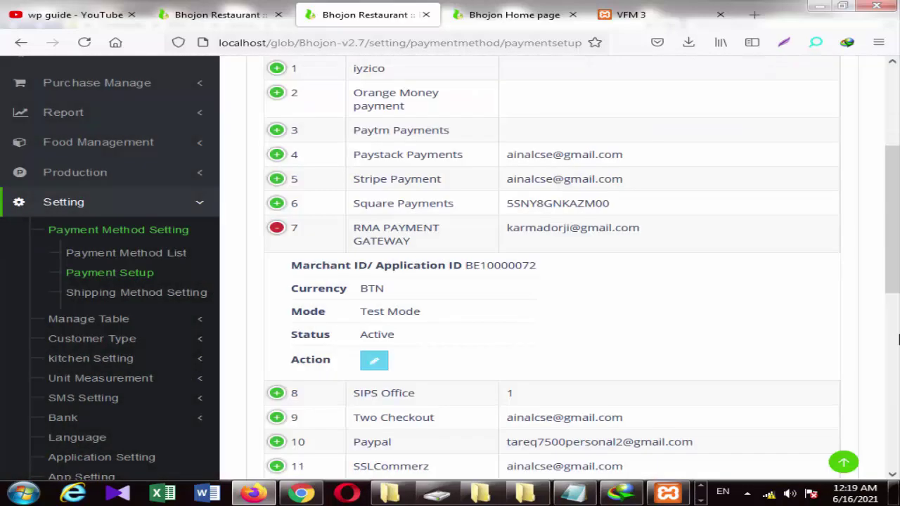
scroll(896, 301, "down", 10)
scroll(896, 351, "up", 10)
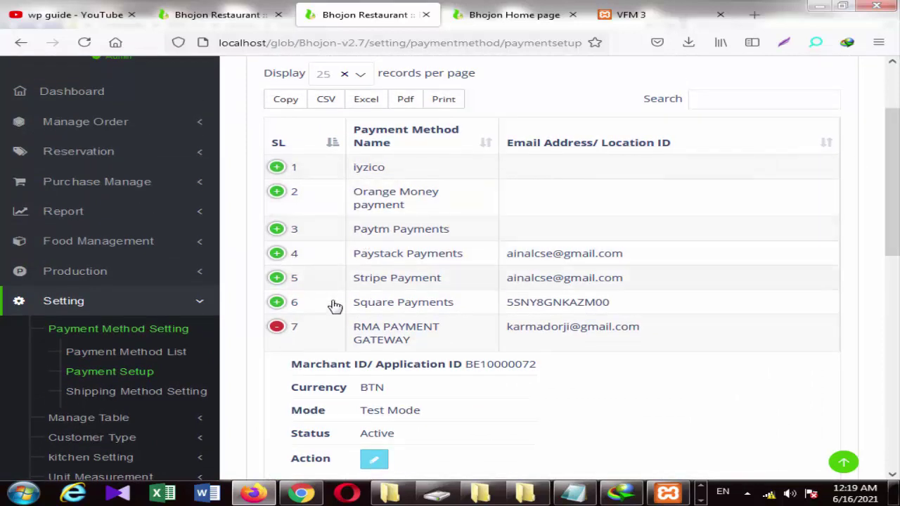
Open Stripe Payment's edit form, keep Stripe Payment selected, and close without saving.
left_click(278, 278)
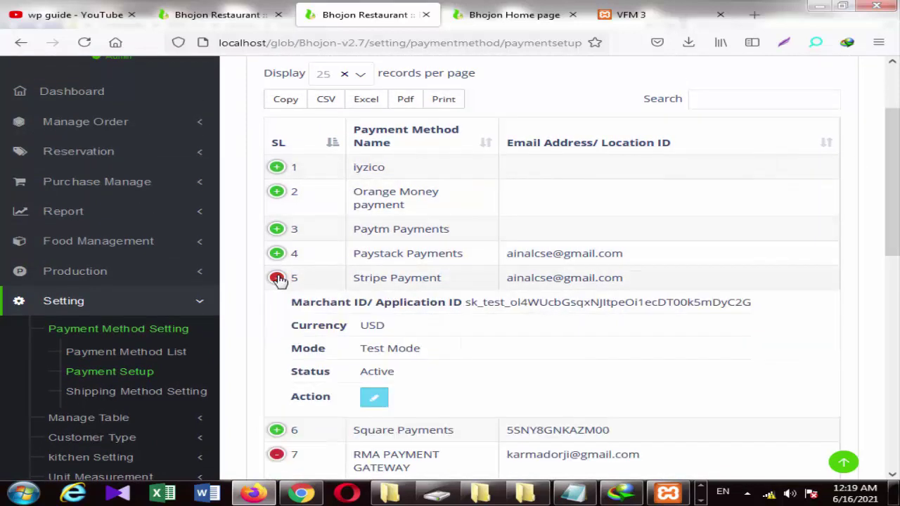
left_click(375, 402)
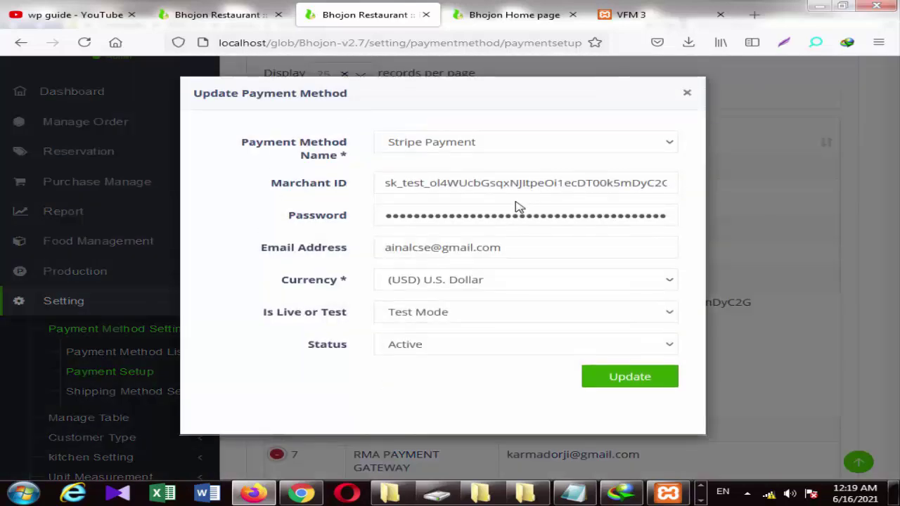
left_click(489, 148)
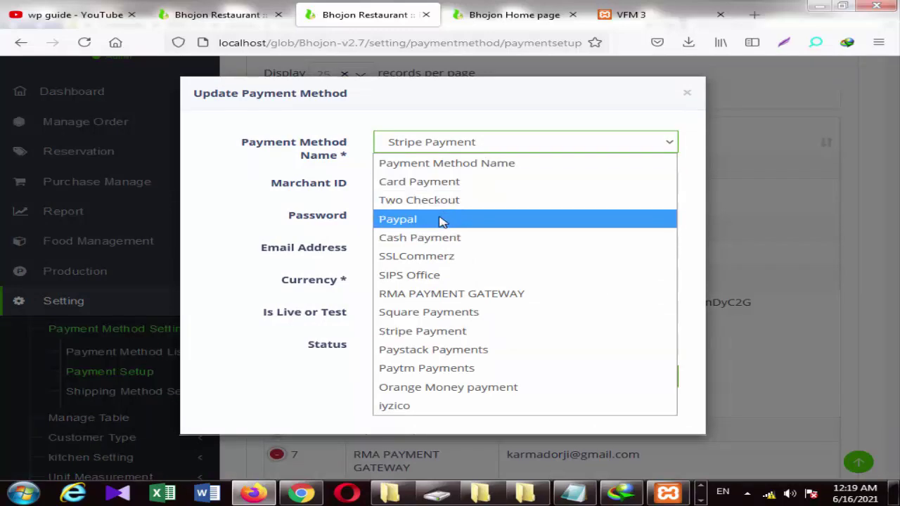
left_click(288, 348)
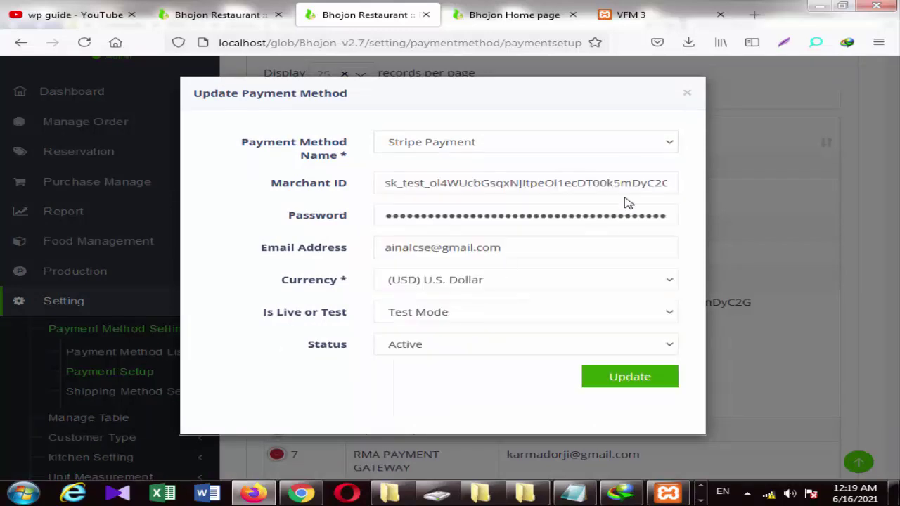
left_click(688, 94)
left_click_drag(890, 264, 879, 198)
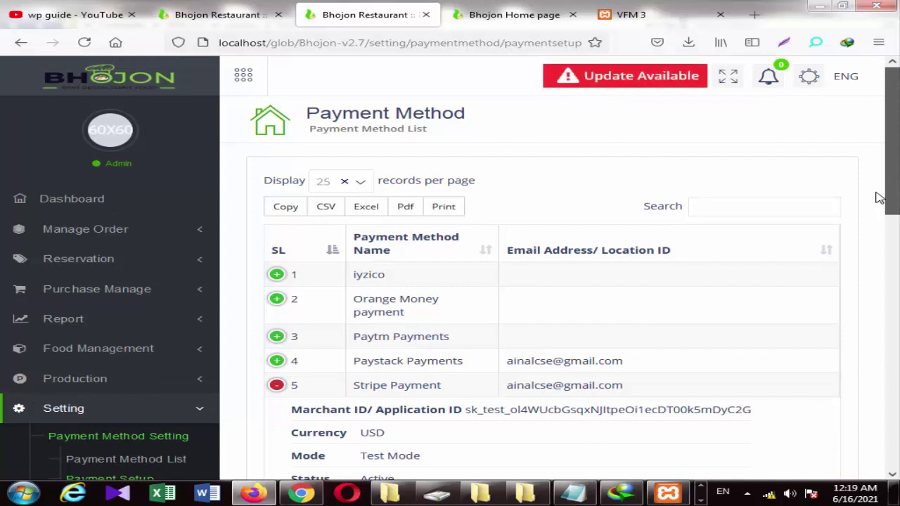
Check the admin account languages, then expand Kitchen, Unit Measurement and SMS settings groups.
left_click(811, 76)
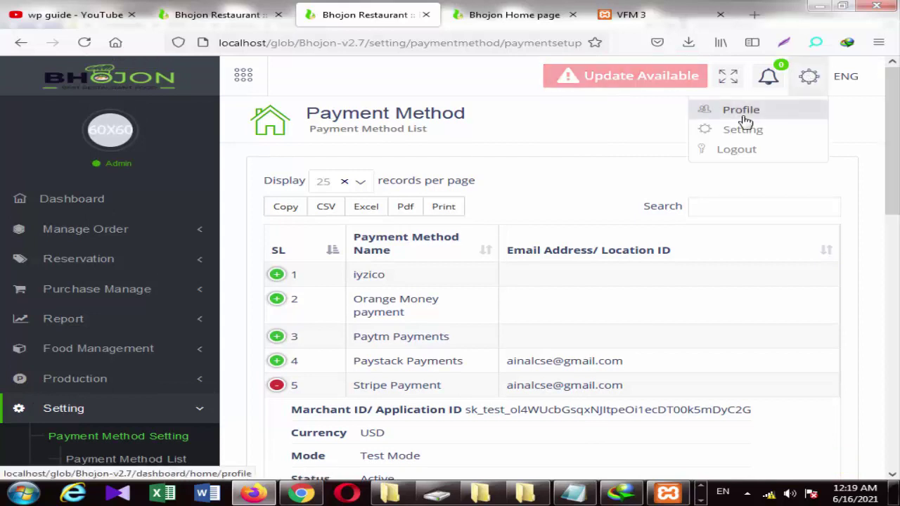
left_click(845, 76)
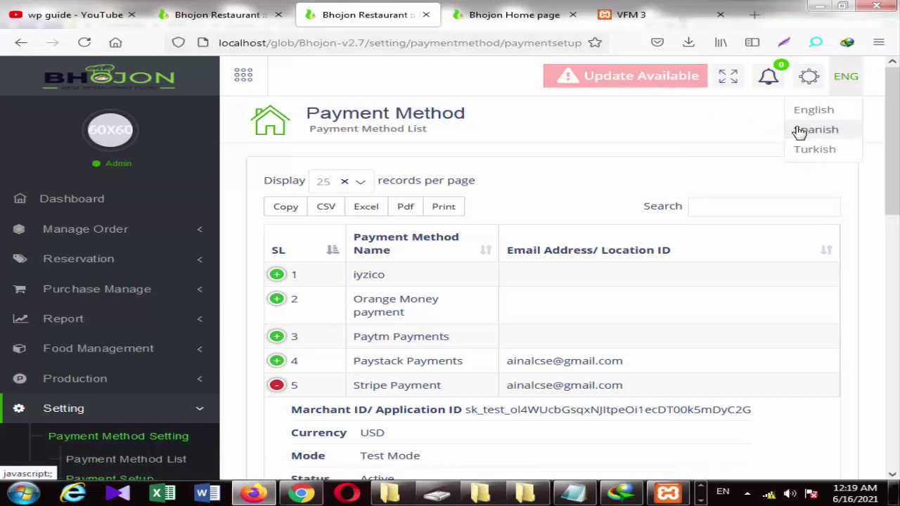
left_click_drag(893, 163, 887, 257)
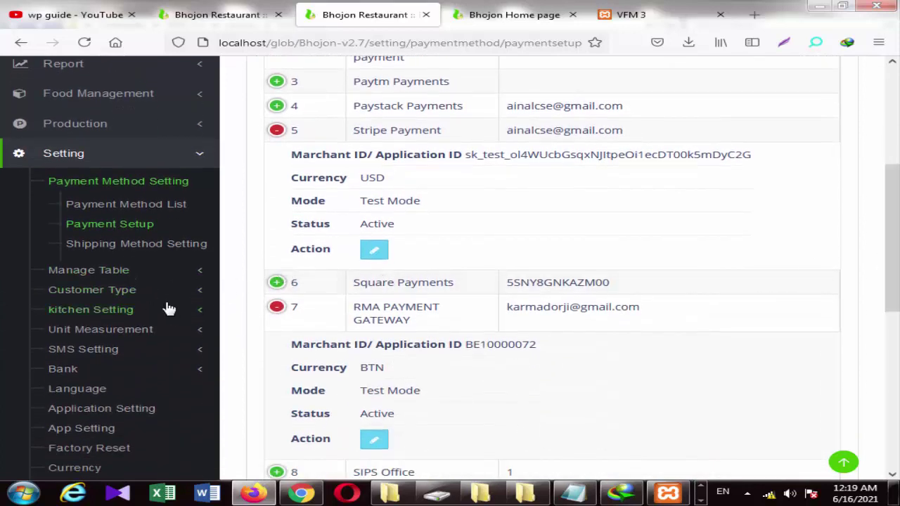
left_click(136, 310)
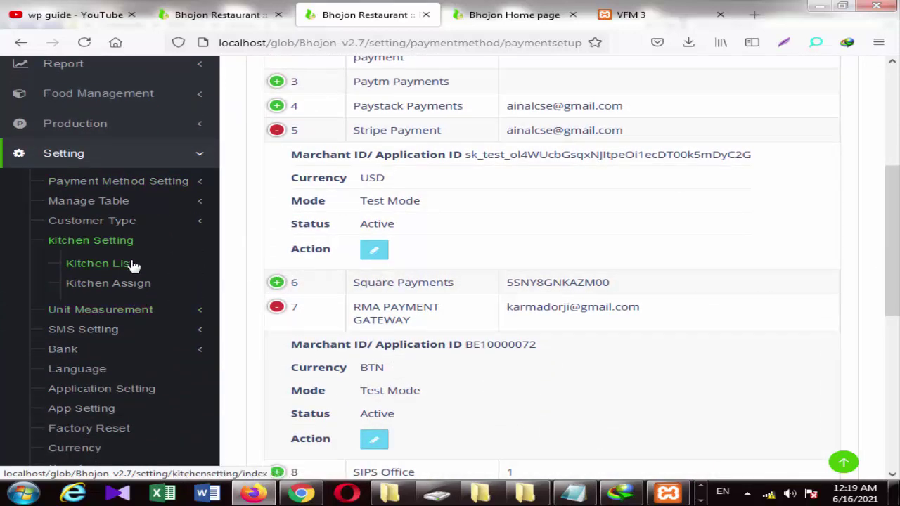
left_click(149, 315)
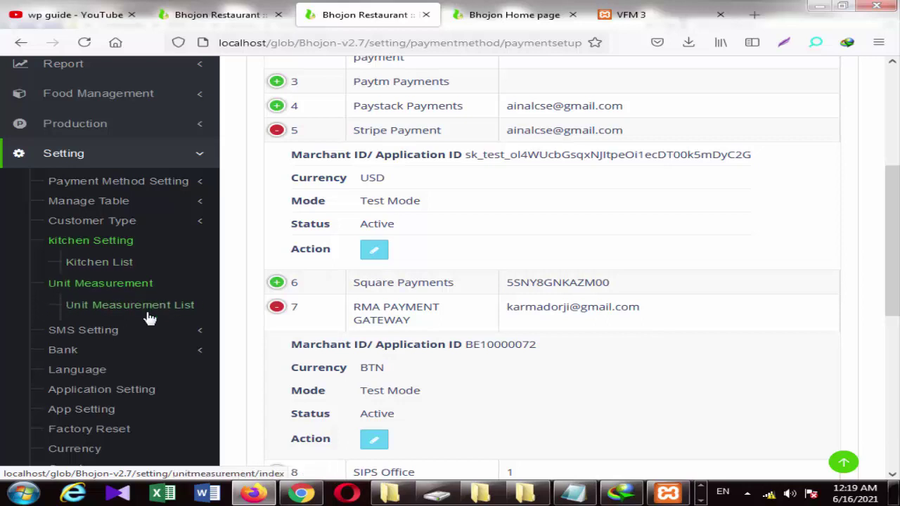
left_click(136, 330)
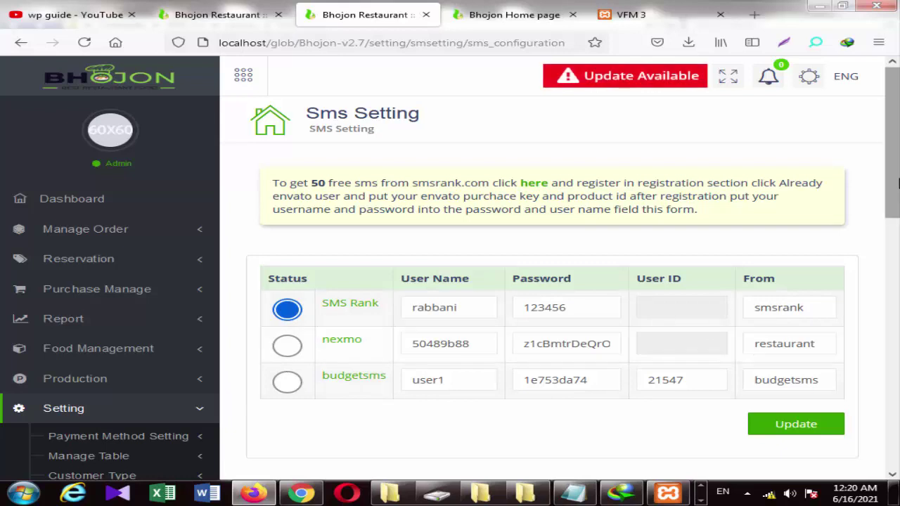
scroll(897, 184, "down", 1)
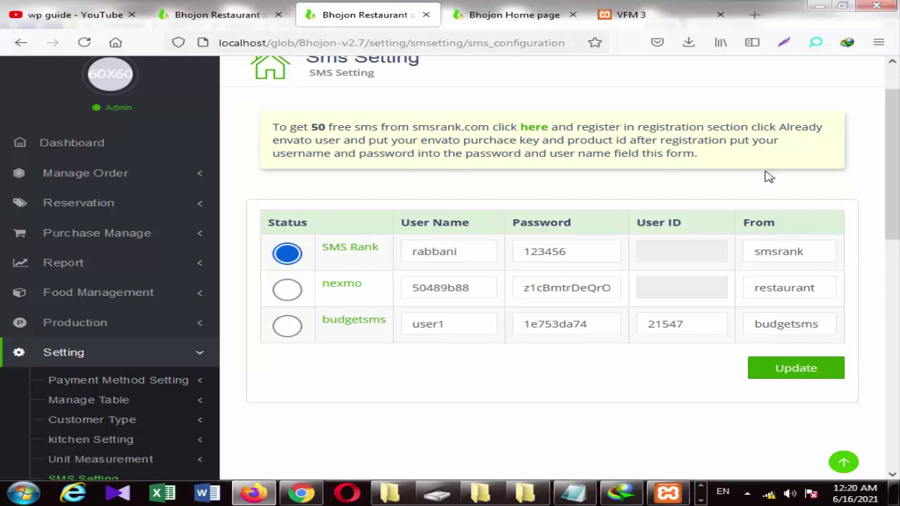
scroll(875, 177, "down", 1)
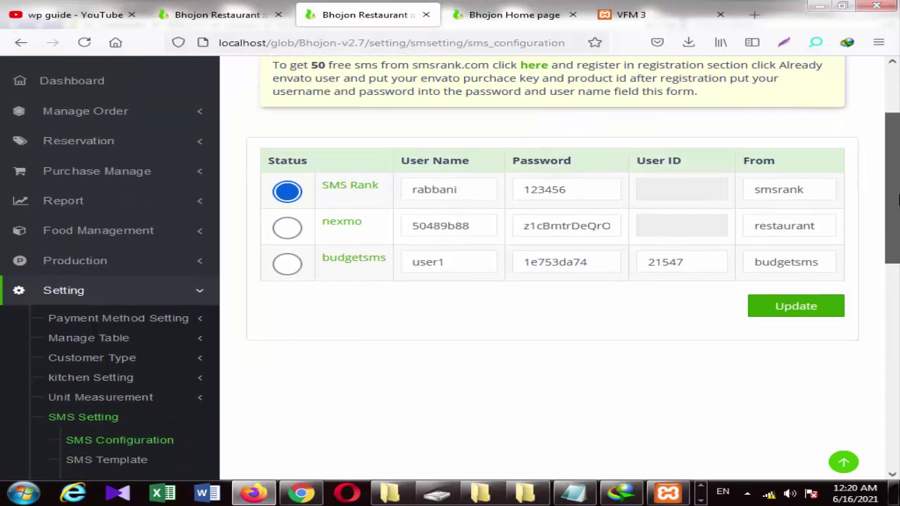
scroll(875, 177, "up", 3)
scroll(886, 162, "down", 2)
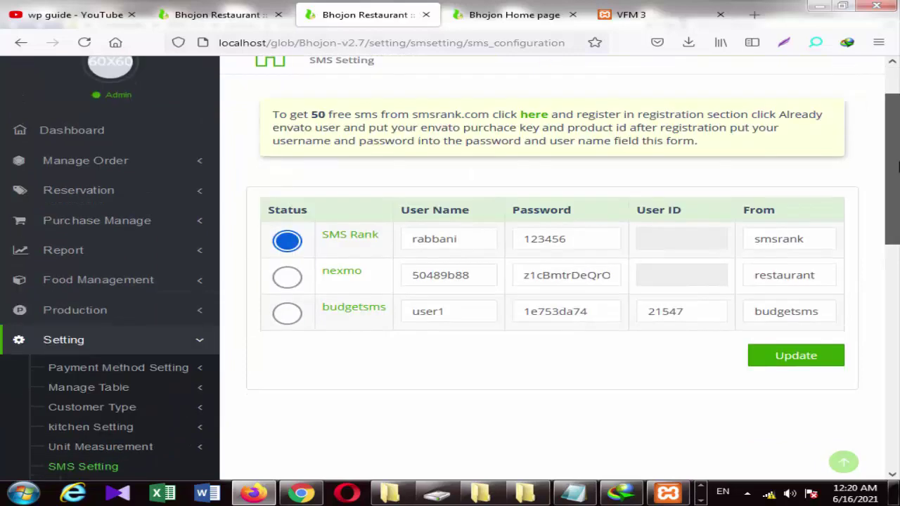
left_click_drag(897, 183, 897, 280)
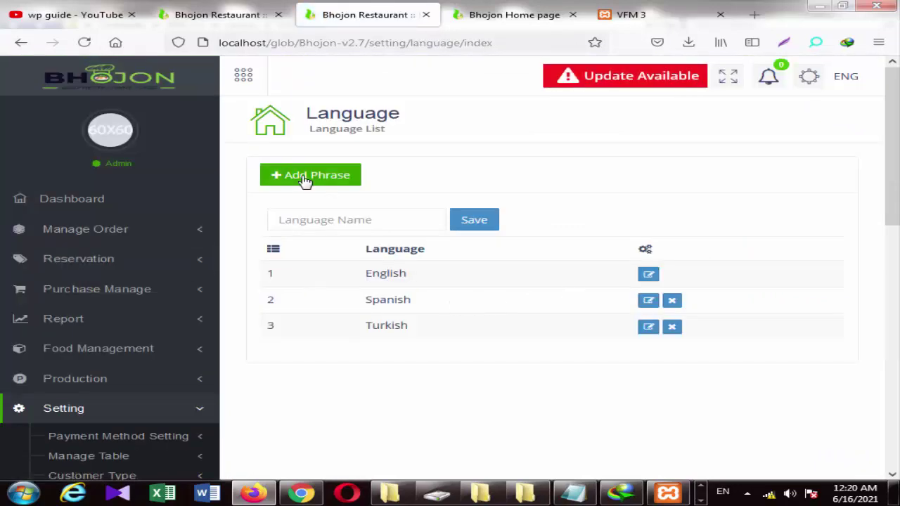
Open the Phrase List and scroll through the translatable phrases, back to the top.
left_click(305, 177)
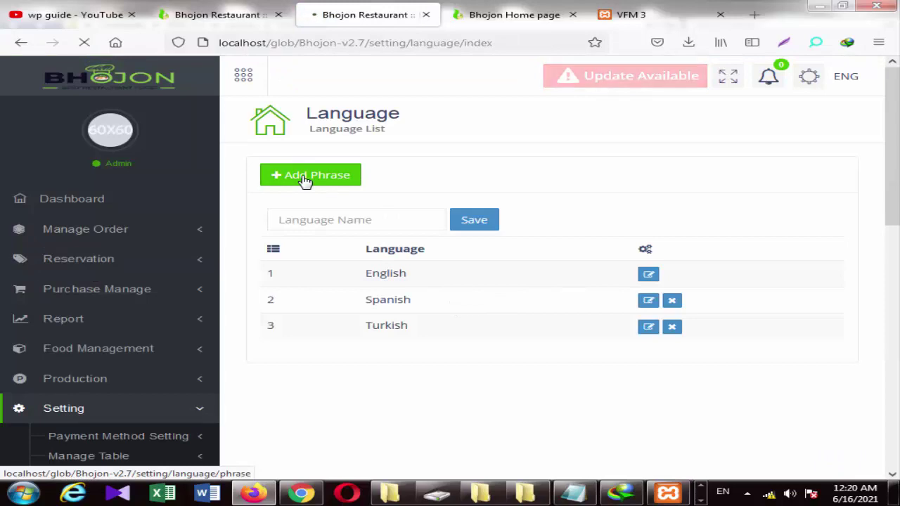
left_click_drag(893, 184, 888, 166)
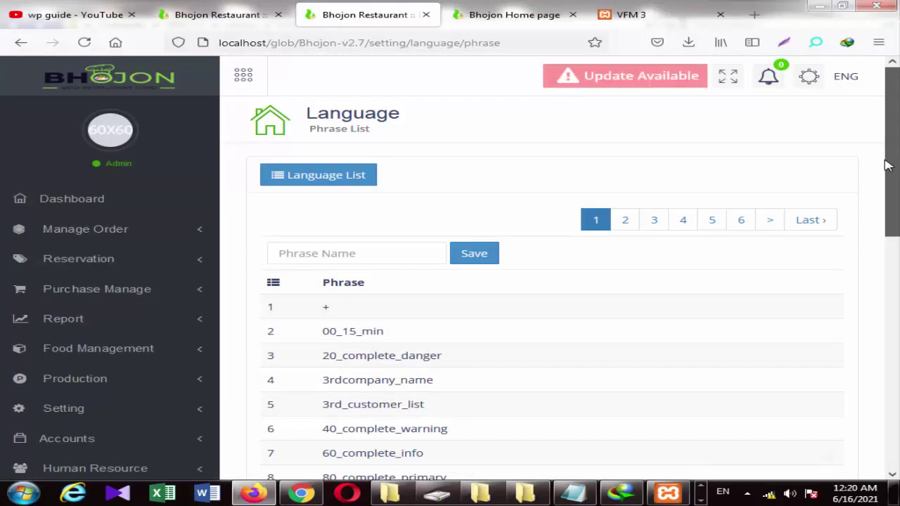
scroll(450, 270, "down", 1)
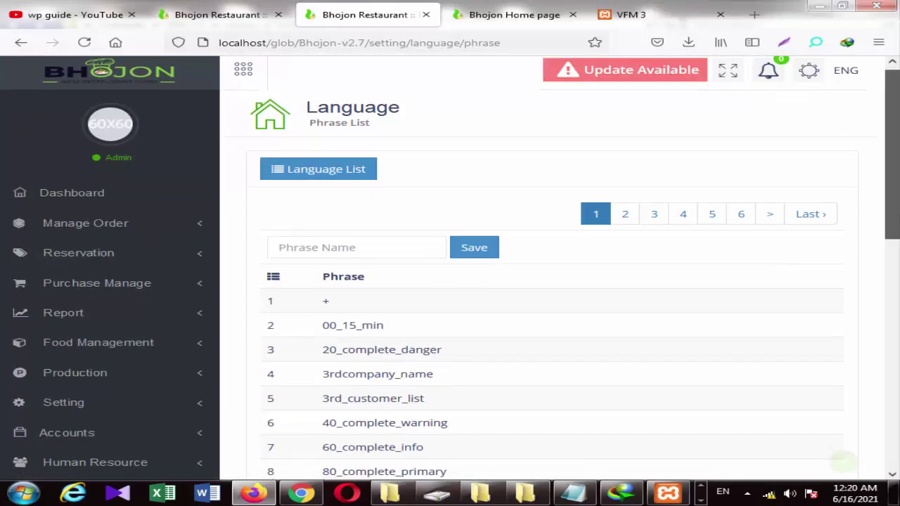
left_click(409, 251)
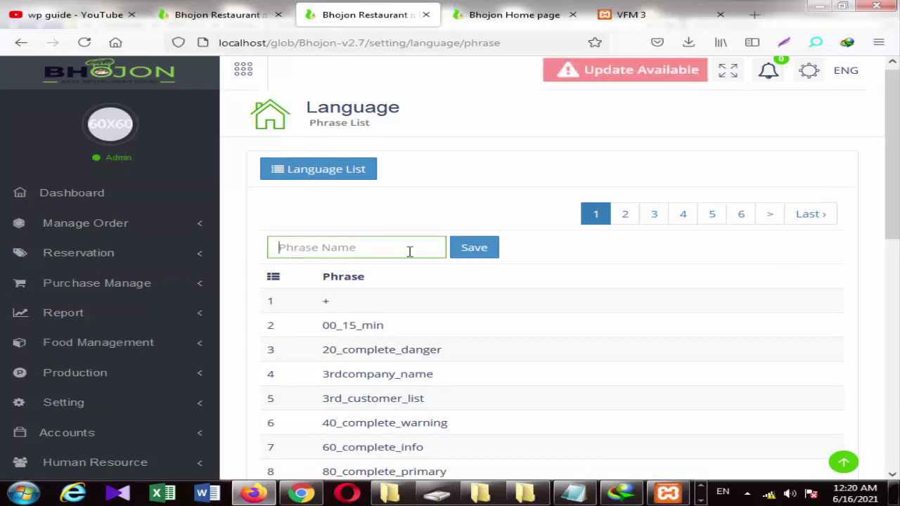
scroll(328, 276, "down", 5)
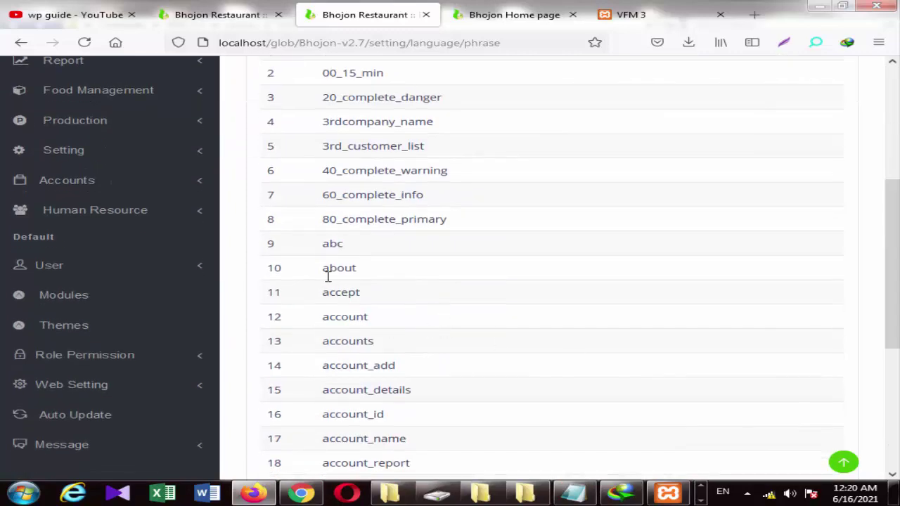
left_click_drag(893, 304, 898, 406)
left_click(843, 461)
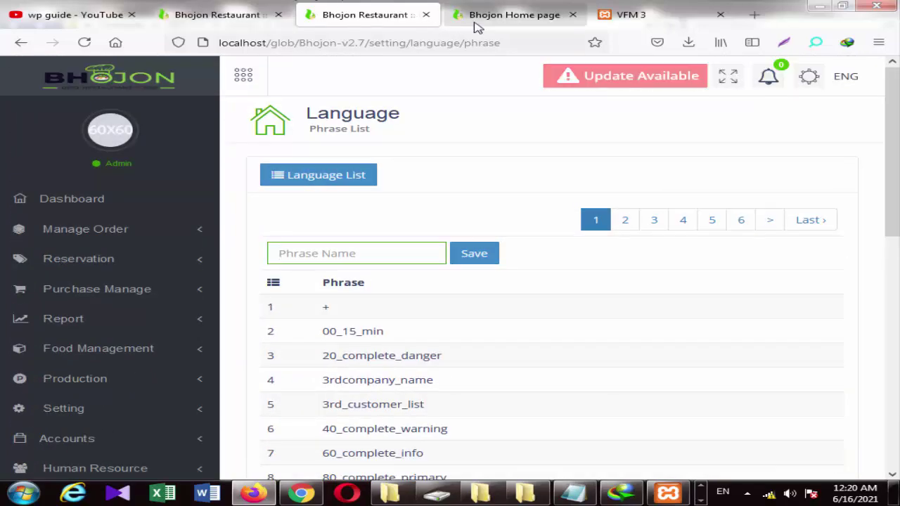
Glance at the public Bhojon Home page, return to admin, and expand the Setting section.
left_click(478, 20)
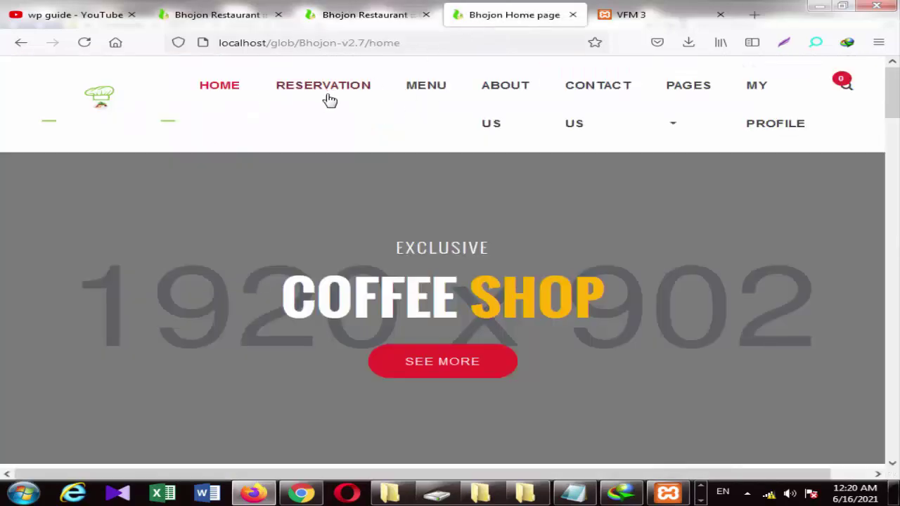
left_click(346, 16)
left_click_drag(897, 162, 897, 204)
left_click(85, 313)
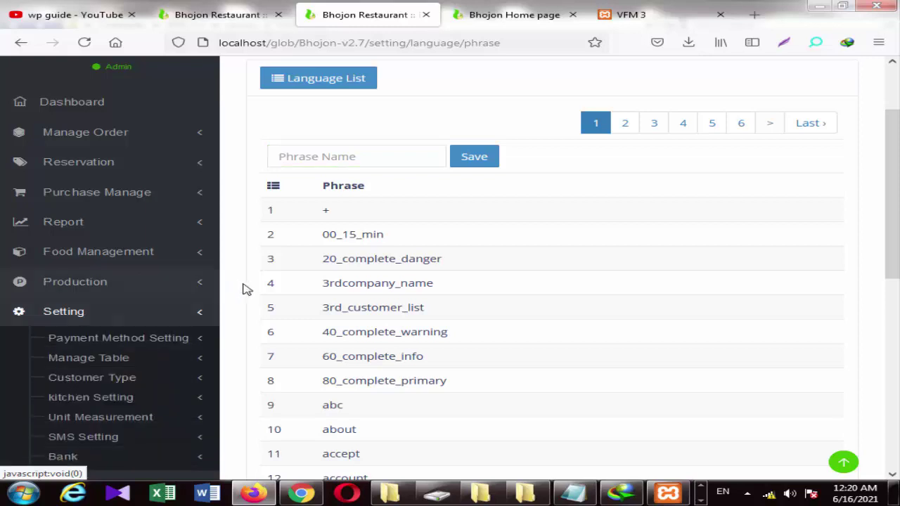
left_click_drag(894, 232, 896, 341)
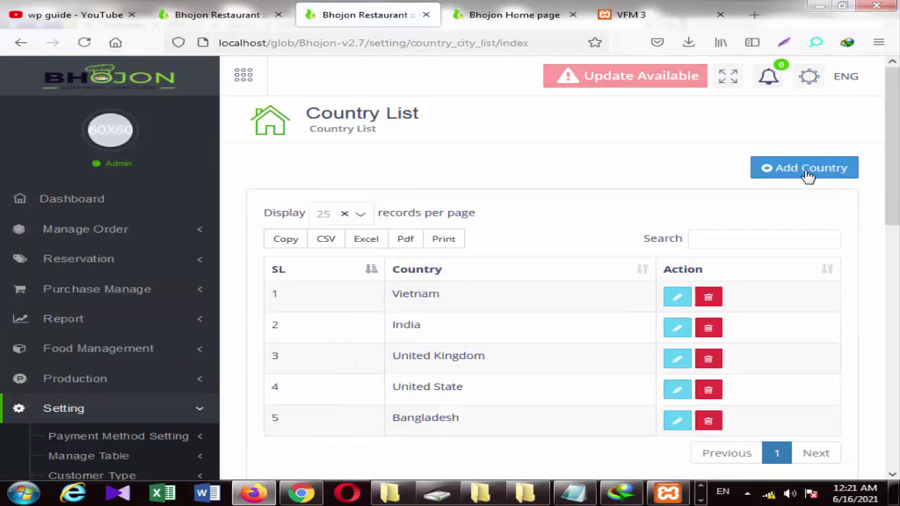
Scroll the admin sidebar and expand the Accounts section.
left_click_drag(897, 177, 897, 348)
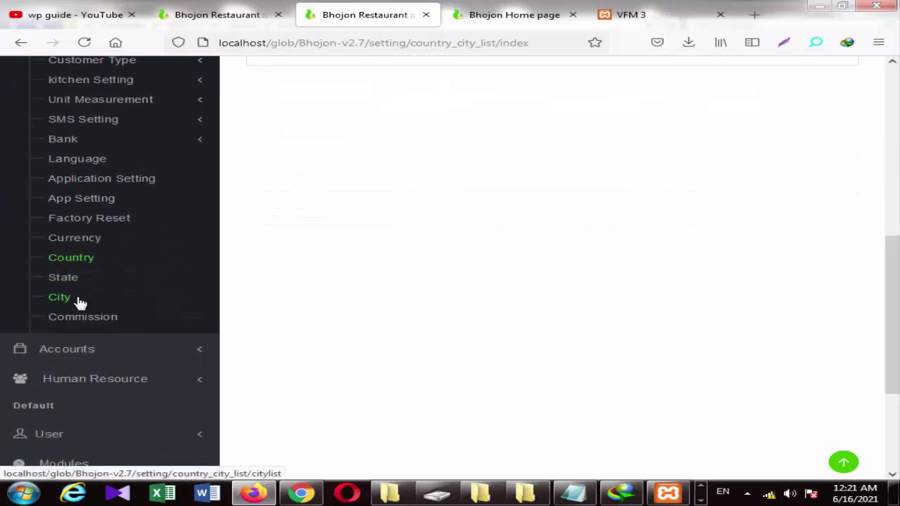
left_click(174, 350)
left_click_drag(897, 346, 890, 315)
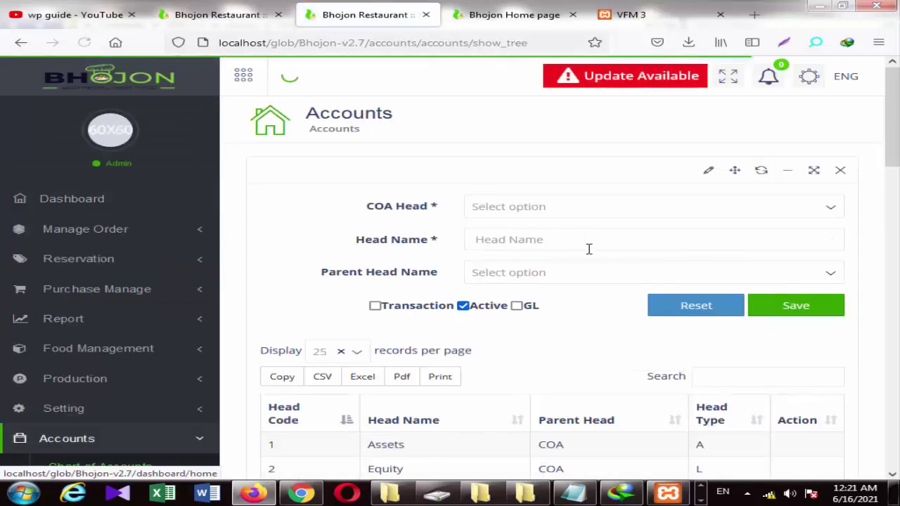
left_click_drag(897, 112, 894, 199)
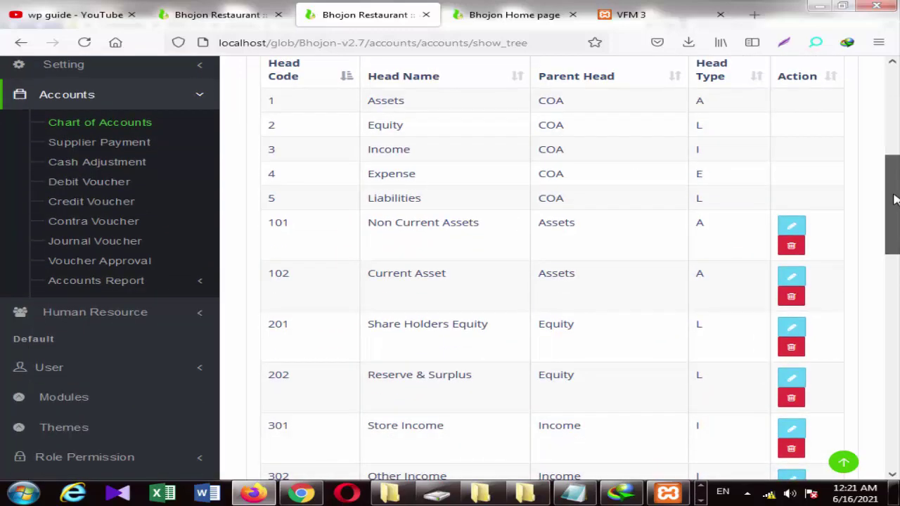
scroll(170, 337, "down", 2)
Expand the User section and open the Add User form.
left_click(65, 230)
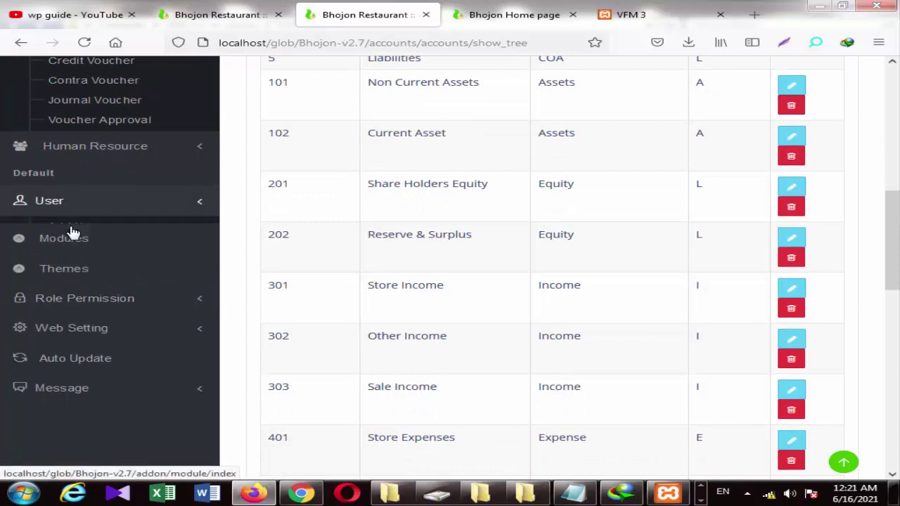
scroll(73, 233, "down", 3)
scroll(395, 142, "up", 2)
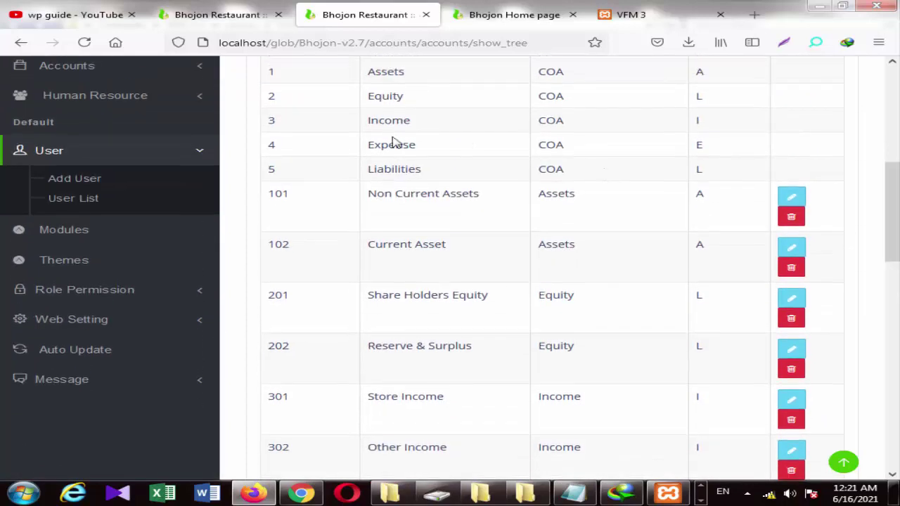
left_click(97, 184)
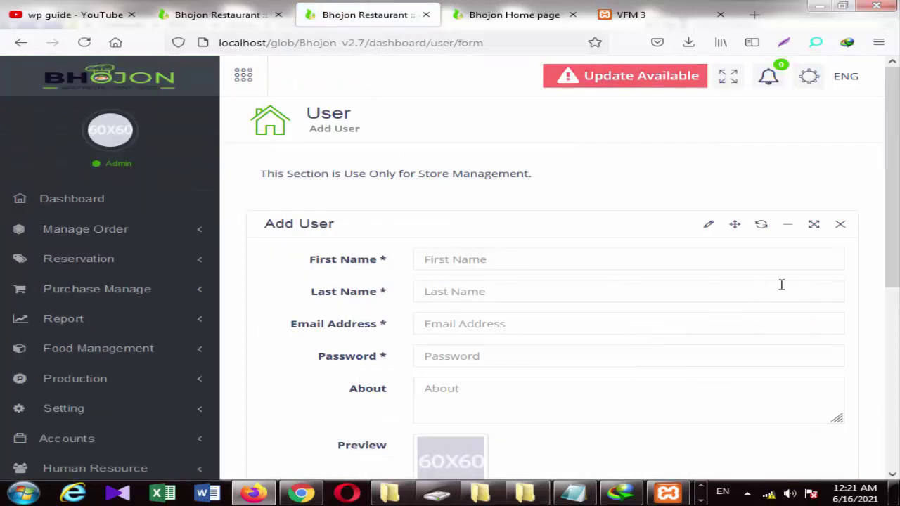
left_click_drag(898, 185, 897, 303)
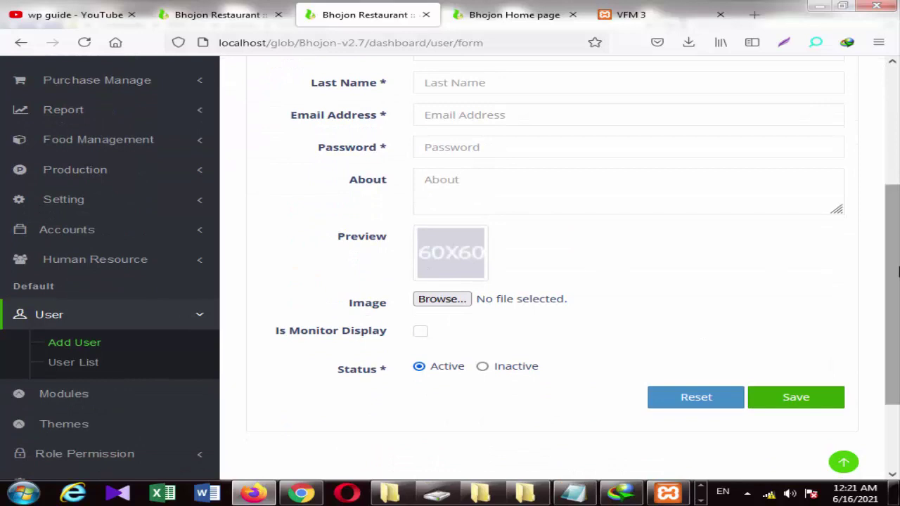
scroll(897, 273, "up", 1)
scroll(779, 307, "down", 3)
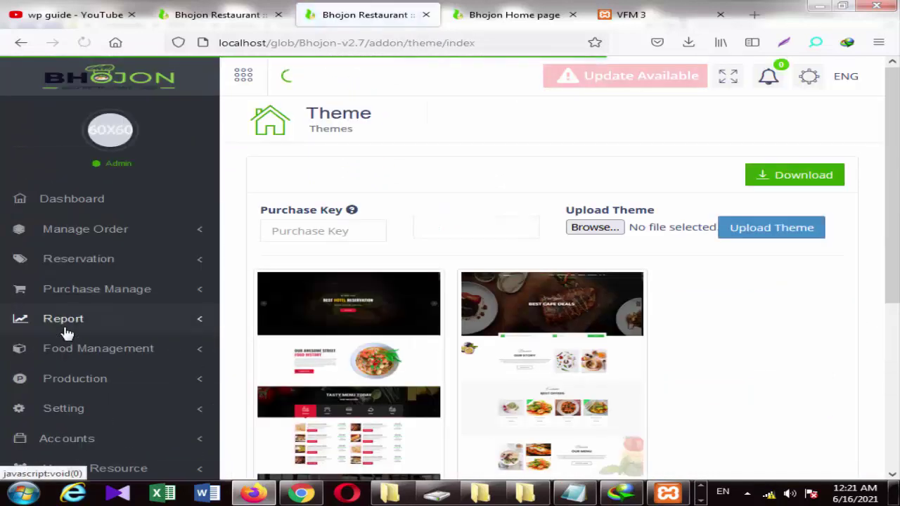
Activate the Defaults theme card in place of the Classic theme.
scroll(14, 331, "down", 2)
scroll(379, 83, "down", 1)
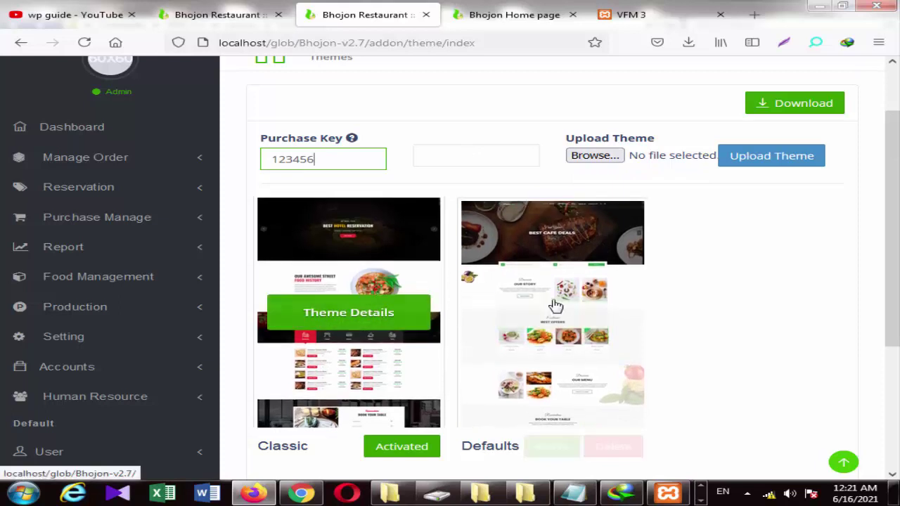
mouse_move(557, 304)
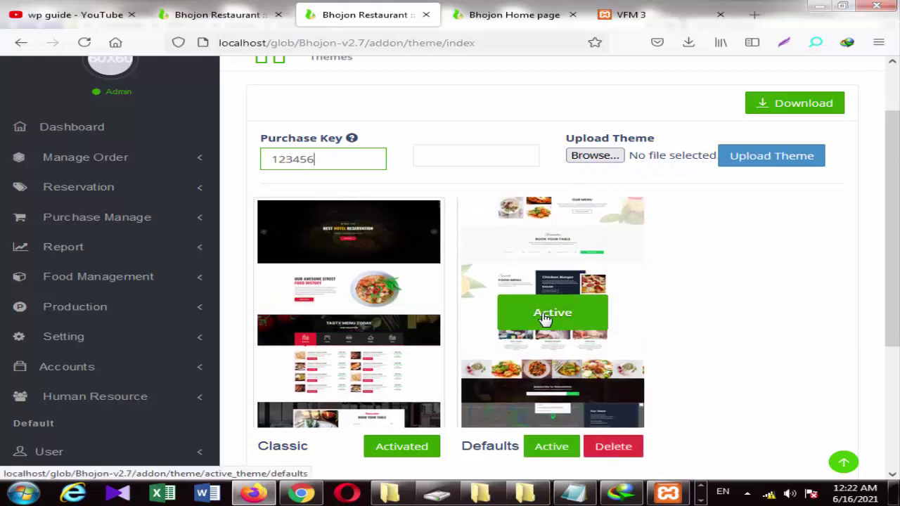
mouse_move(305, 325)
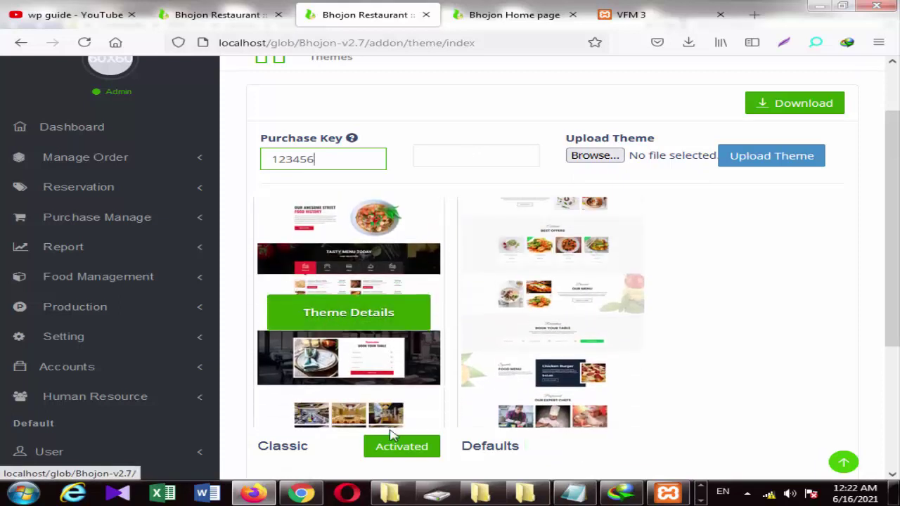
mouse_move(560, 454)
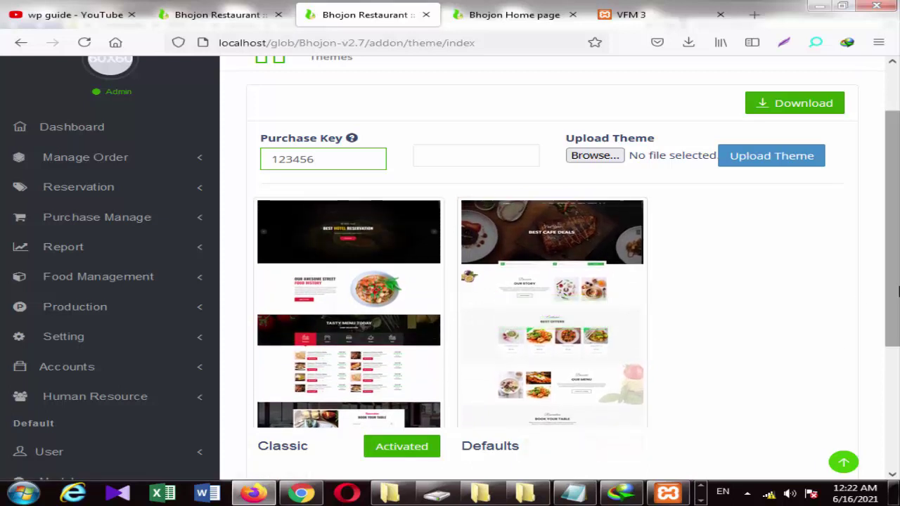
scroll(843, 338, "down", 2)
mouse_move(395, 259)
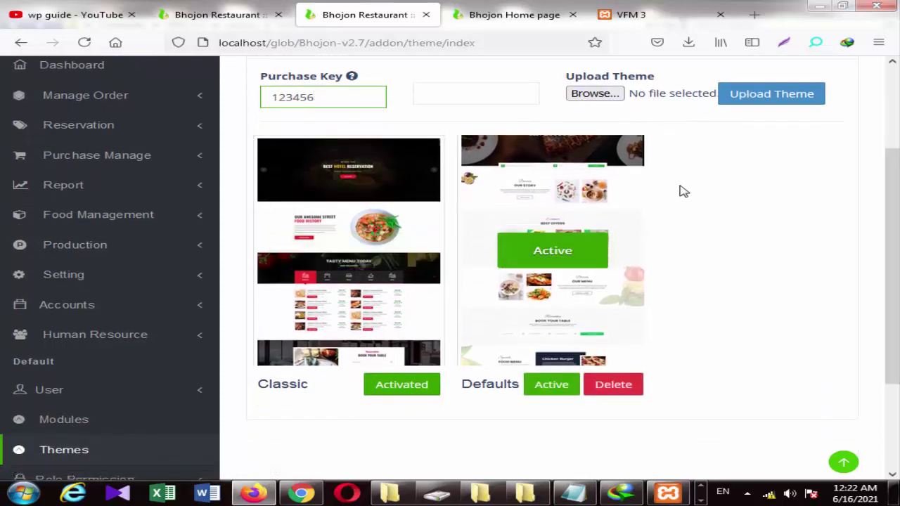
mouse_move(559, 263)
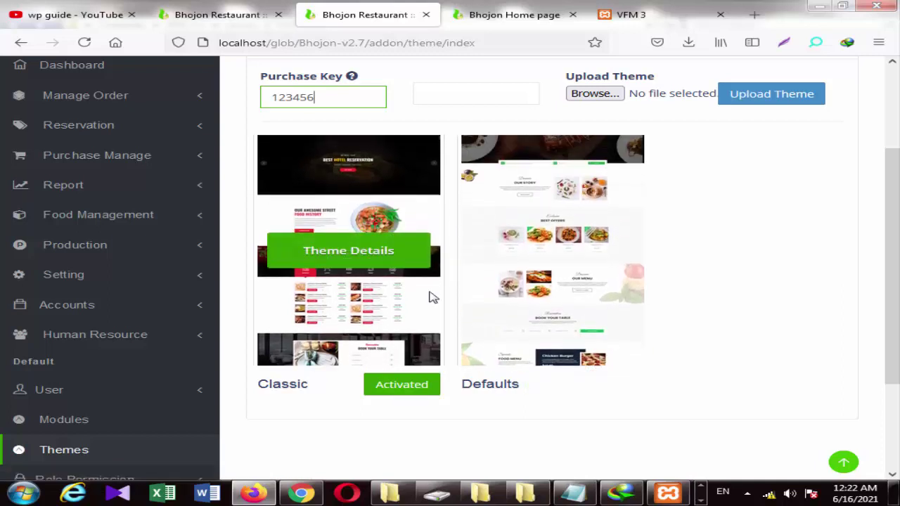
left_click(554, 384)
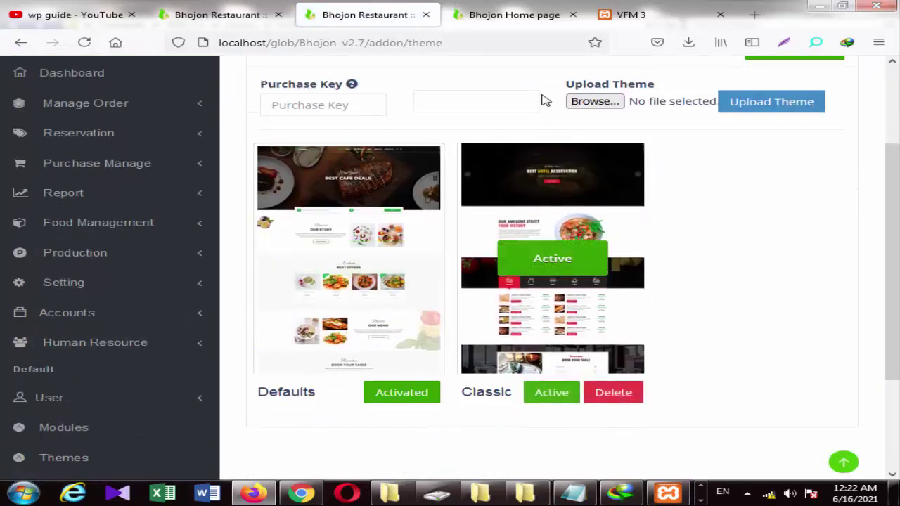
Reload the public home page to view it in the Defaults theme.
left_click(490, 17)
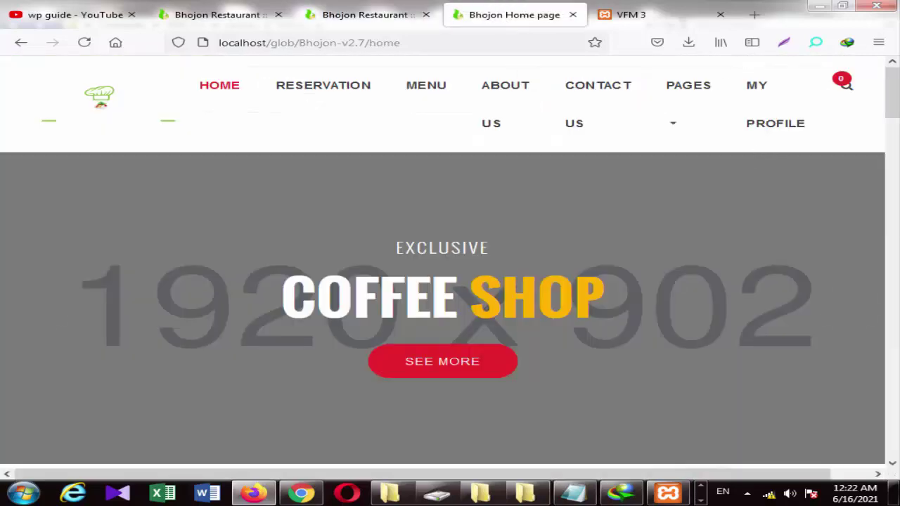
left_click(84, 43)
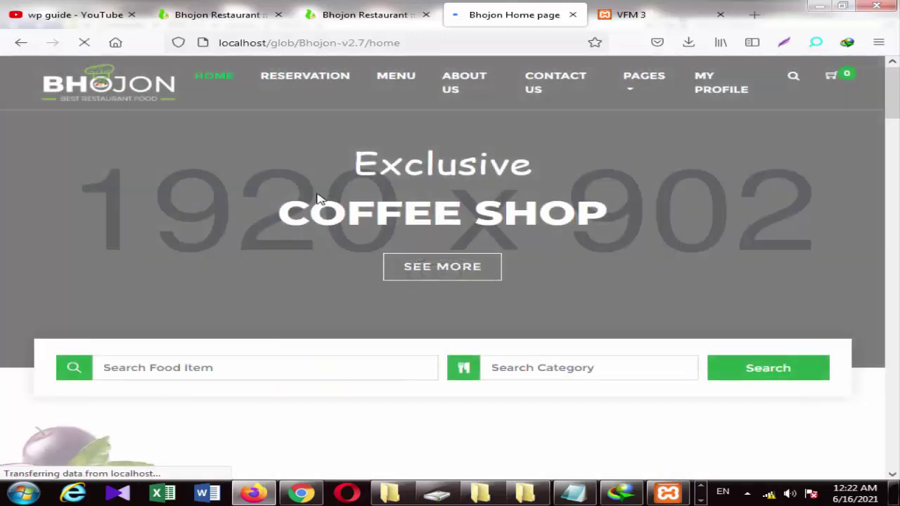
left_click_drag(891, 109, 893, 299)
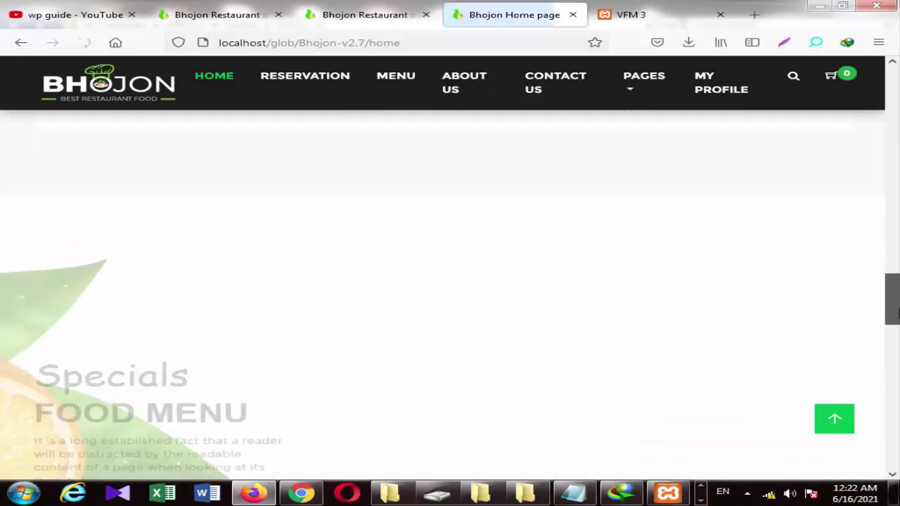
Go back to the admin Themes page and open Role Permission setup.
left_click(396, 14)
scroll(661, 122, "down", 2)
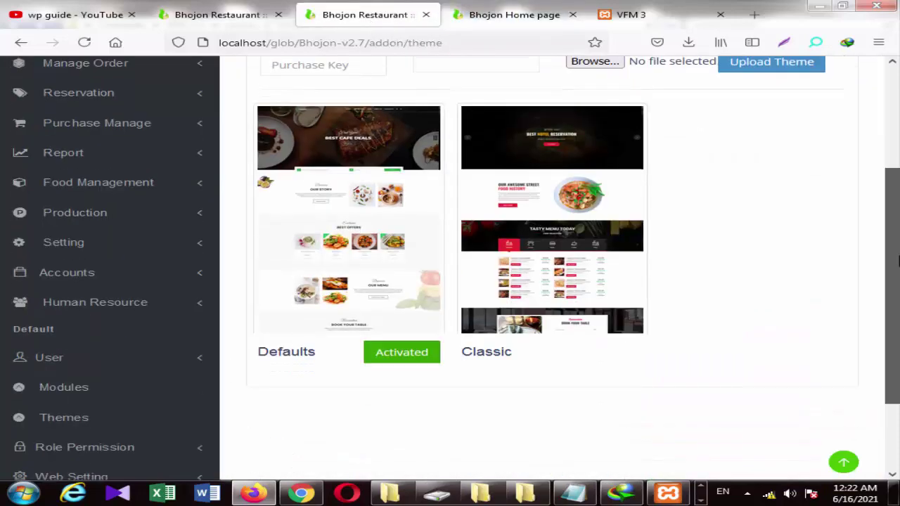
scroll(661, 122, "up", 3)
scroll(787, 77, "up", 3)
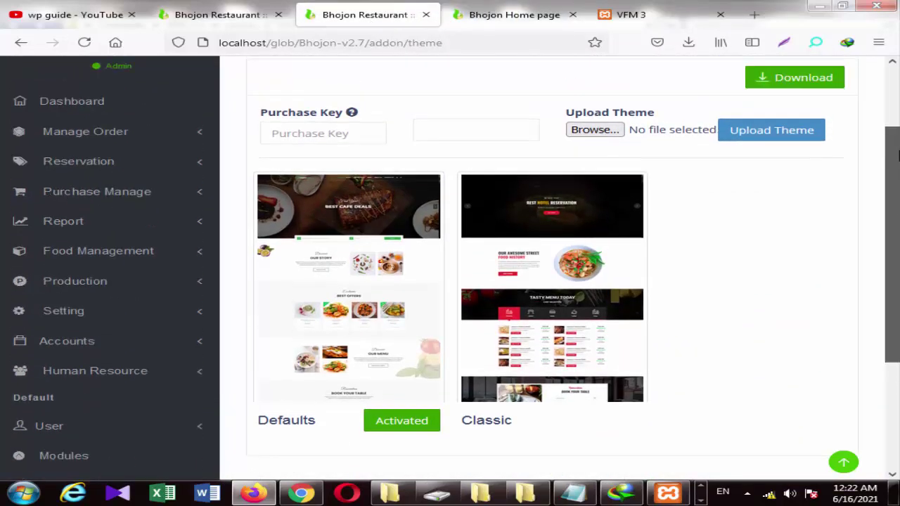
scroll(788, 77, "down", 1)
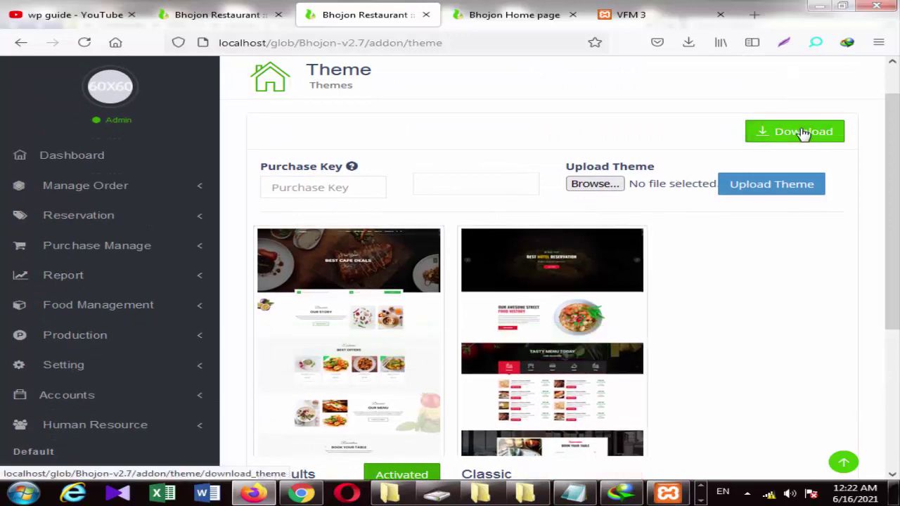
scroll(787, 338, "down", 4)
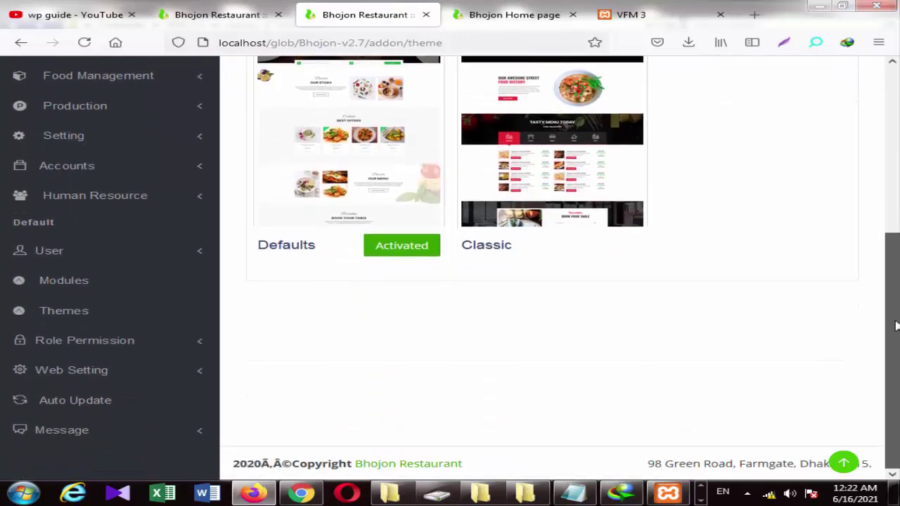
left_click(106, 339)
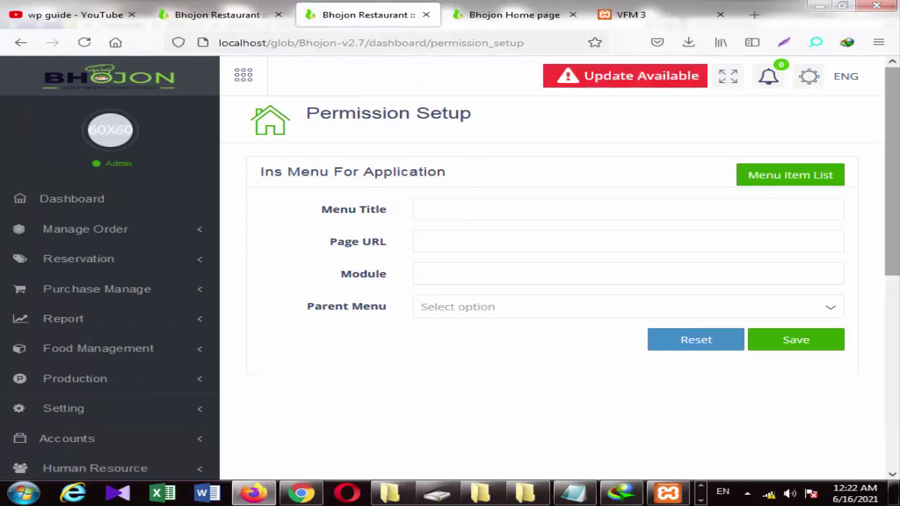
Open Web Setting > Common Setting and review its contact, logo and address fields.
scroll(897, 259, "down", 4)
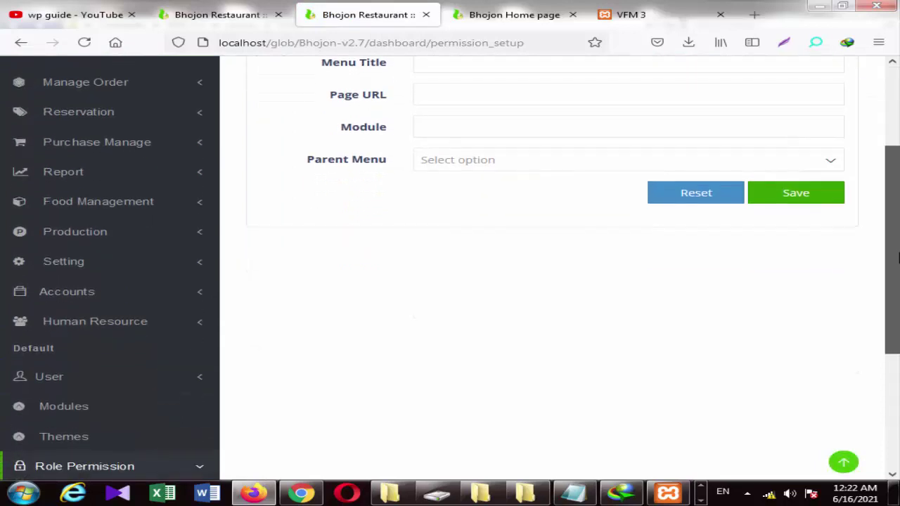
left_click_drag(897, 258, 887, 344)
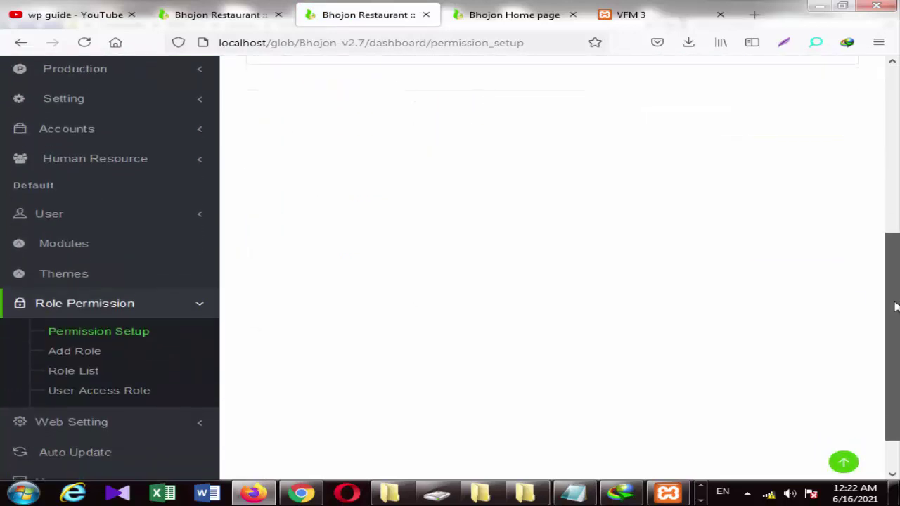
left_click(121, 430)
left_click(96, 367)
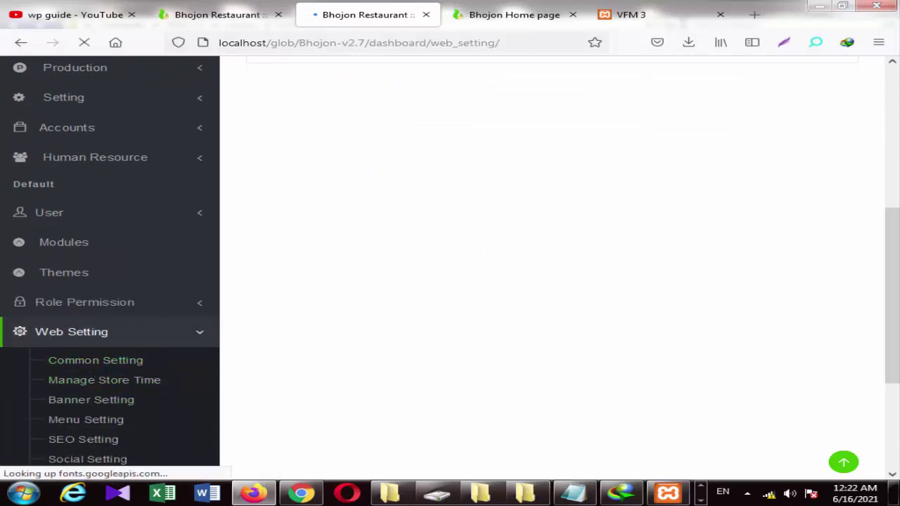
mouse_move(895, 204)
left_mouse_down()
mouse_move(895, 218)
mouse_move(894, 207)
left_mouse_up()
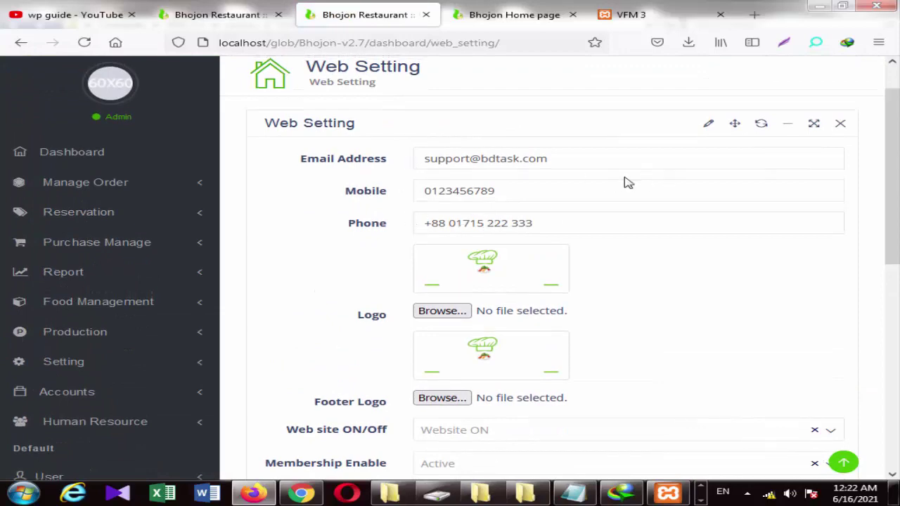
scroll(628, 183, "down", 3)
scroll(483, 299, "down", 3)
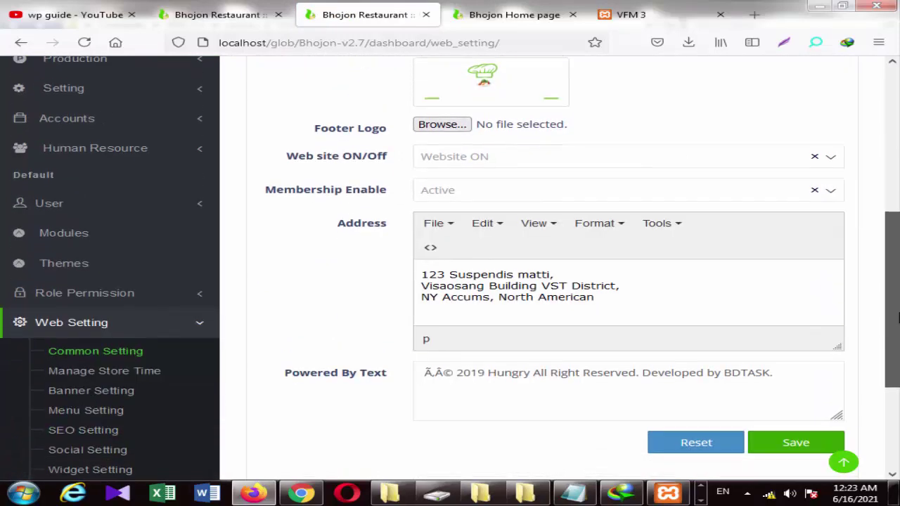
Compare the common settings with the public home page footer.
left_click(492, 15)
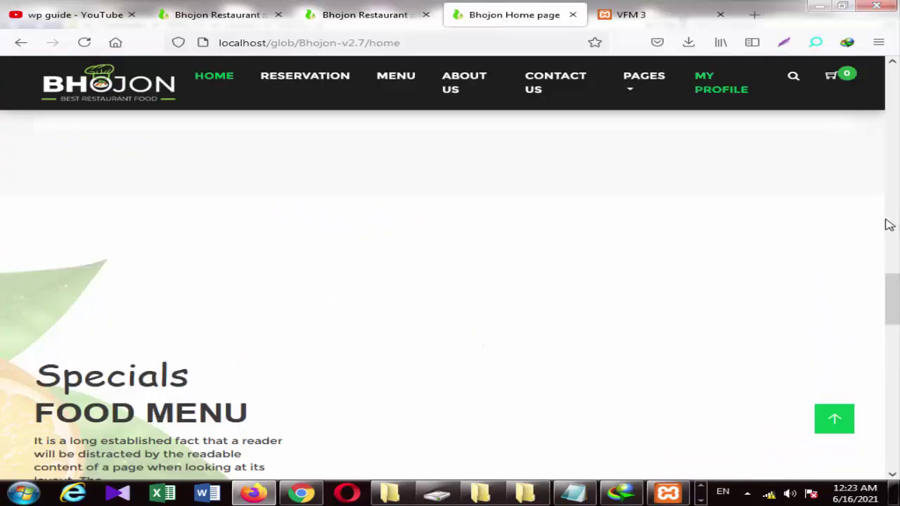
scroll(65, 285, "down", 10)
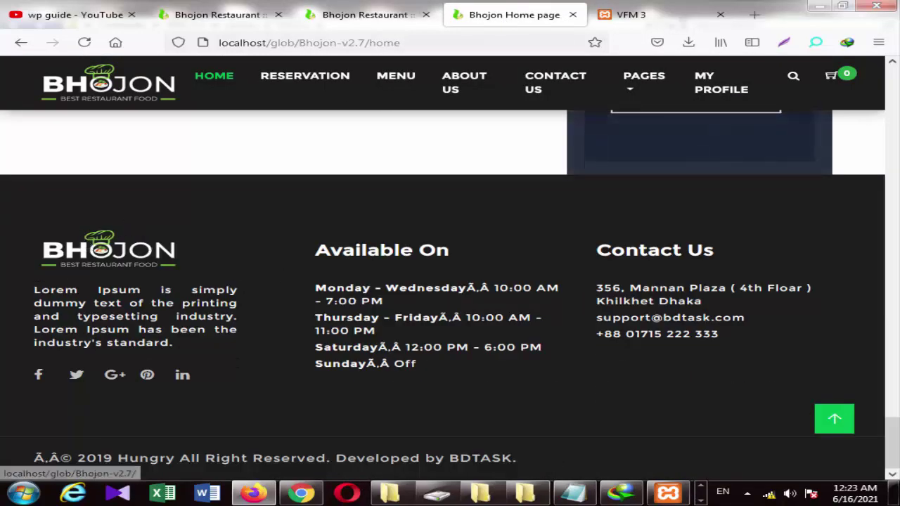
left_click(380, 15)
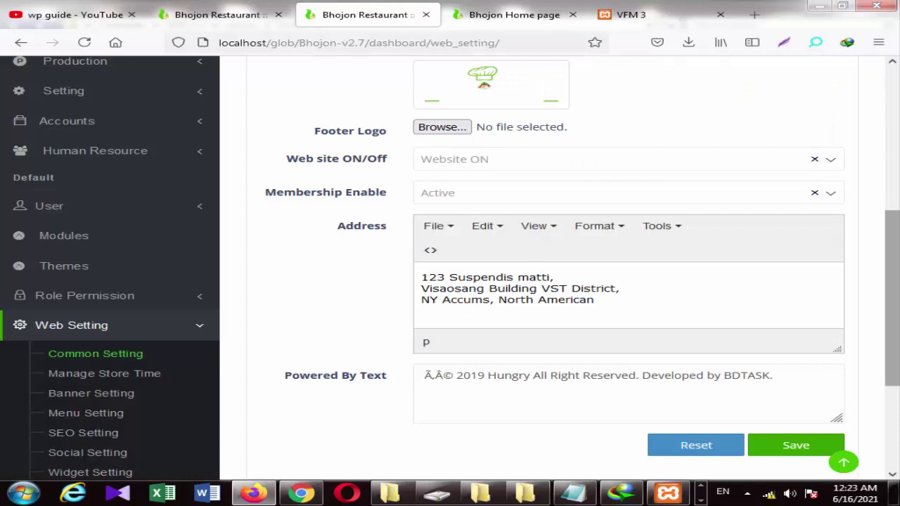
scroll(85, 341, "down", 3)
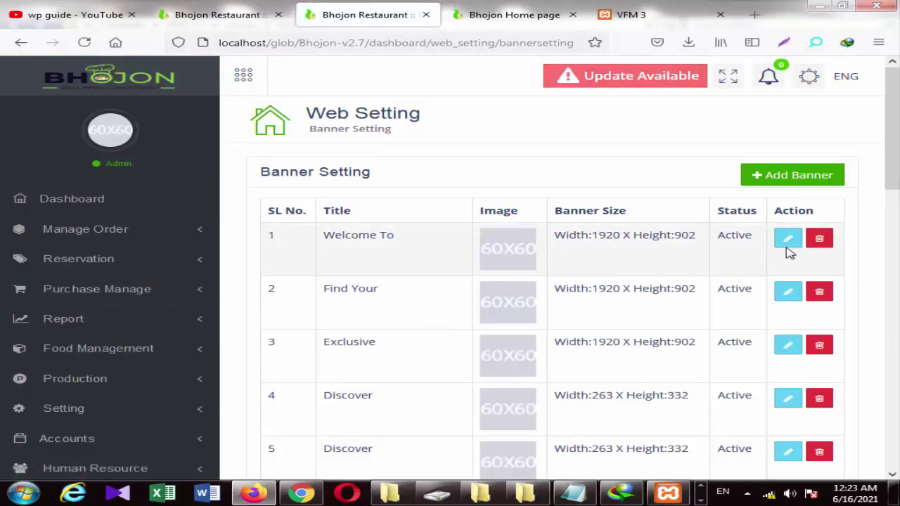
Compare the first banner's size in Banner Setting with the public home page banners.
left_click(542, 24)
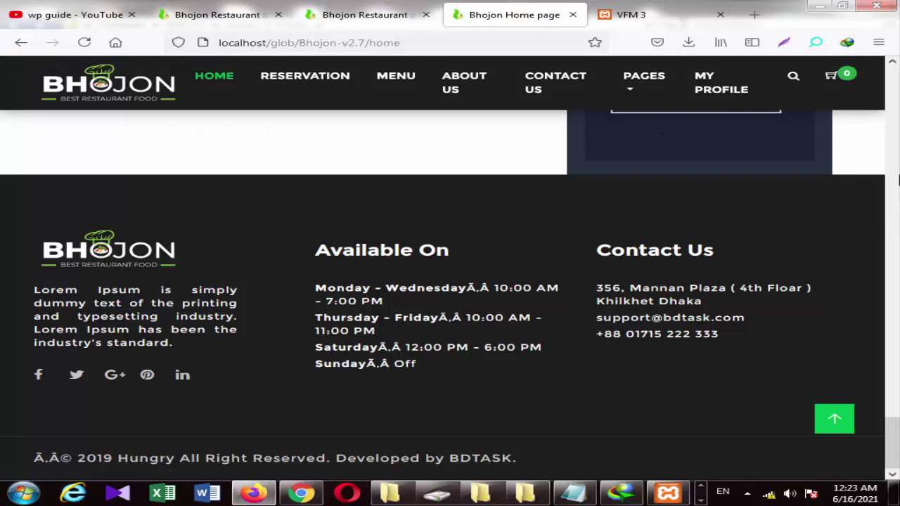
scroll(495, 355, "up", 15)
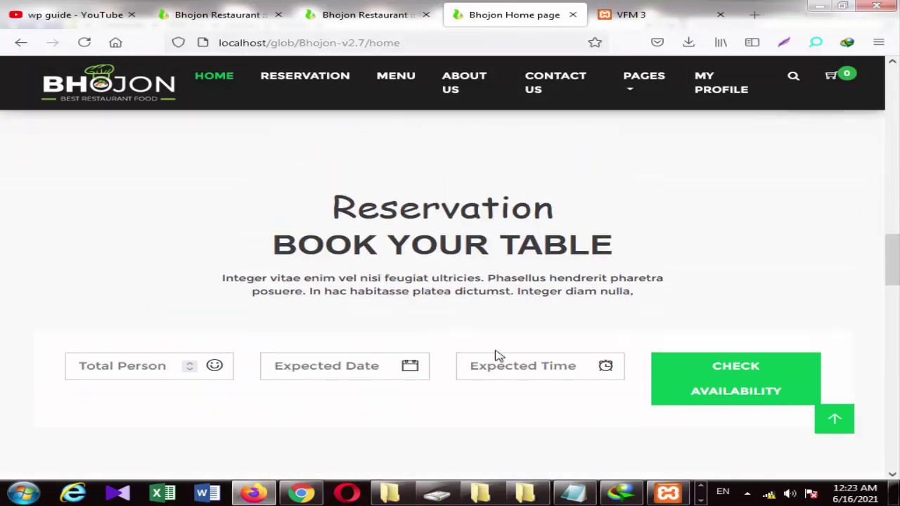
scroll(599, 147, "up", 5)
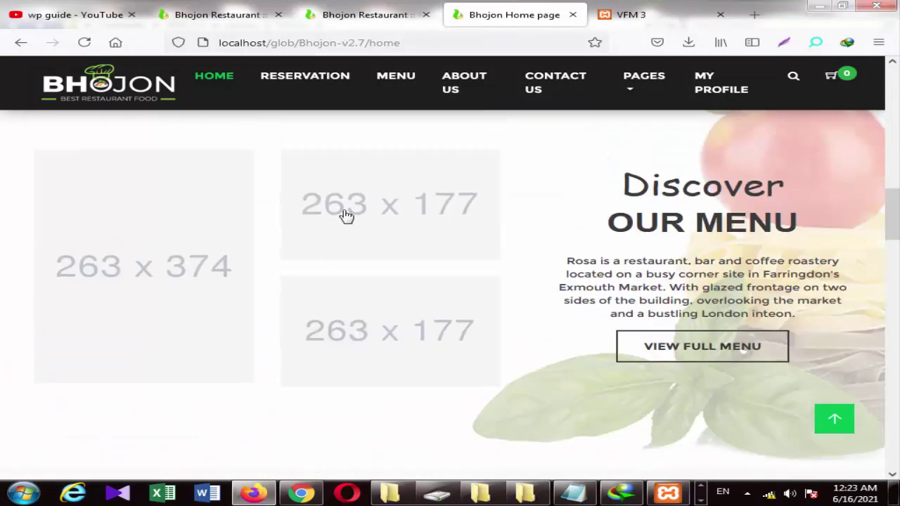
left_click(336, 17)
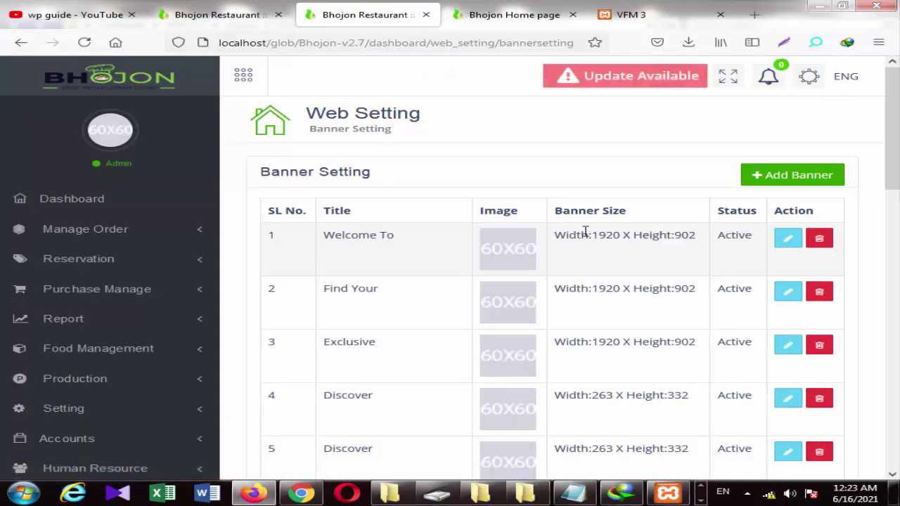
left_click_drag(585, 234, 689, 235)
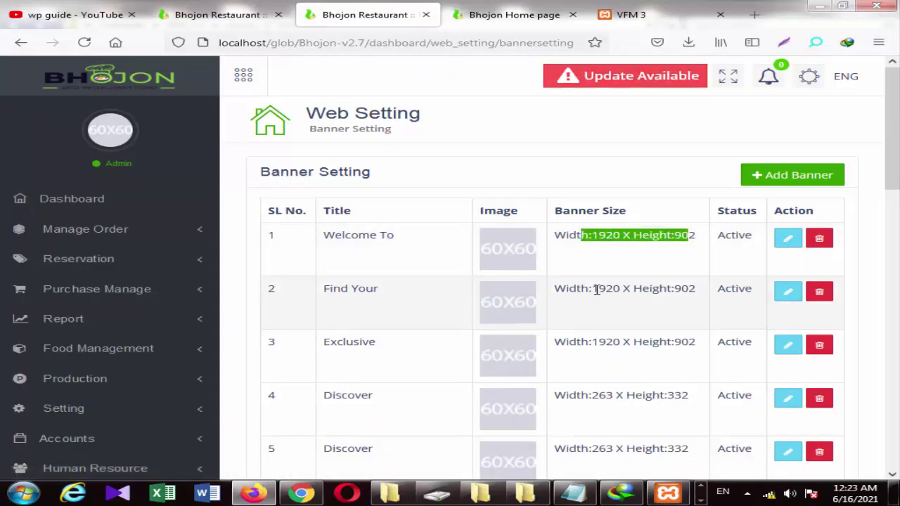
left_click_drag(892, 175, 891, 350)
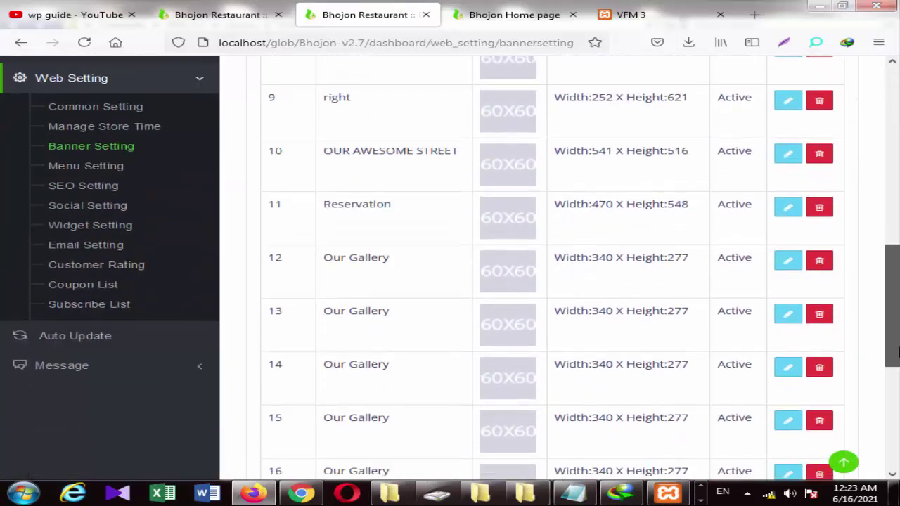
left_click(484, 13)
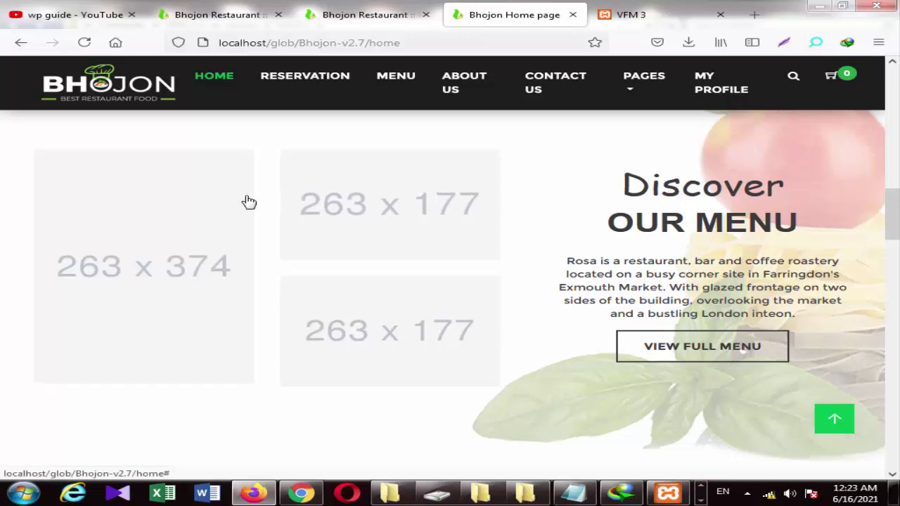
left_click(356, 8)
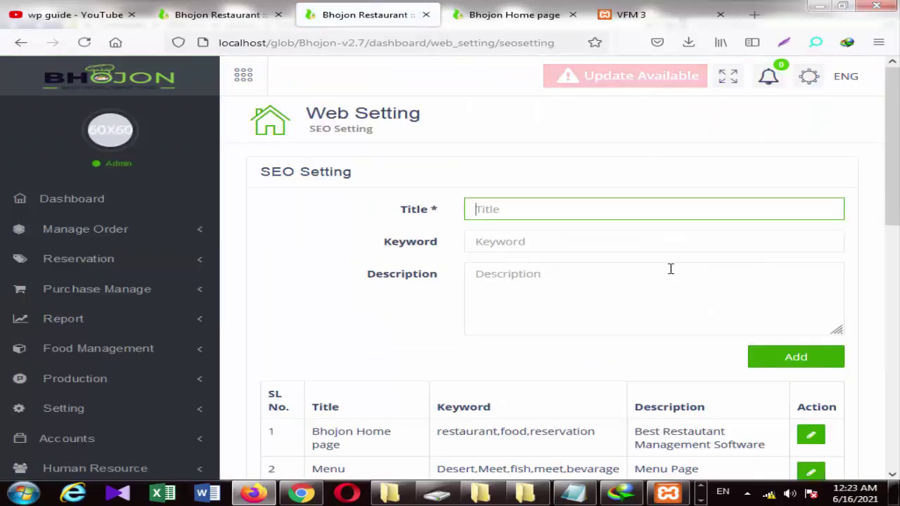
Open Social Setting to list the site's social media links.
scroll(891, 148, "down", 5)
scroll(701, 397, "down", 2)
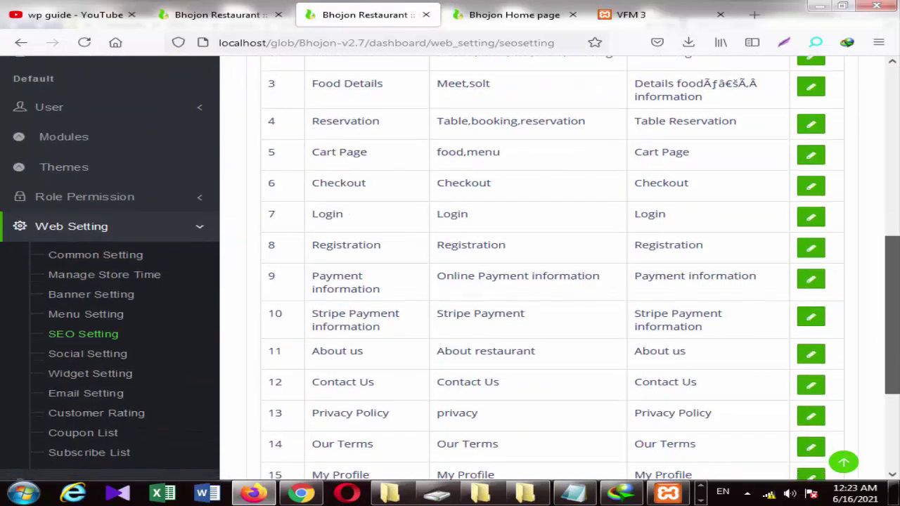
left_click(77, 335)
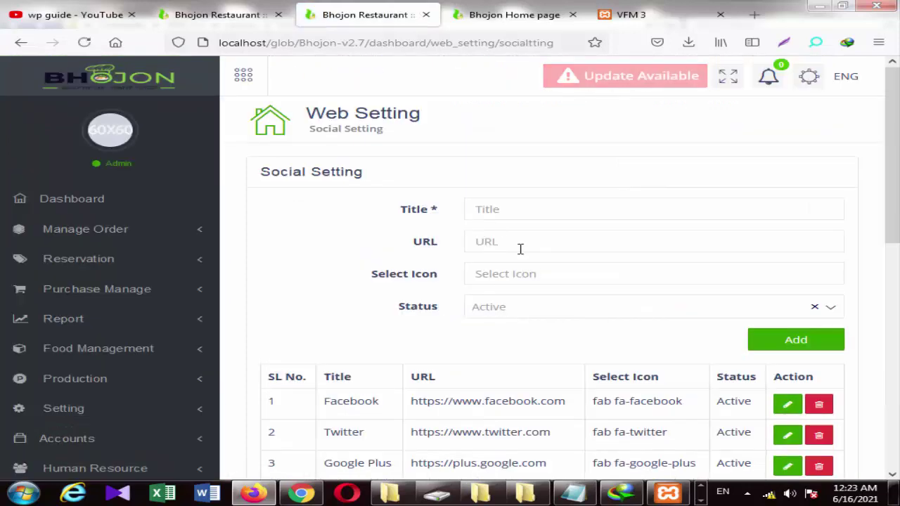
scroll(815, 246, "down", 3)
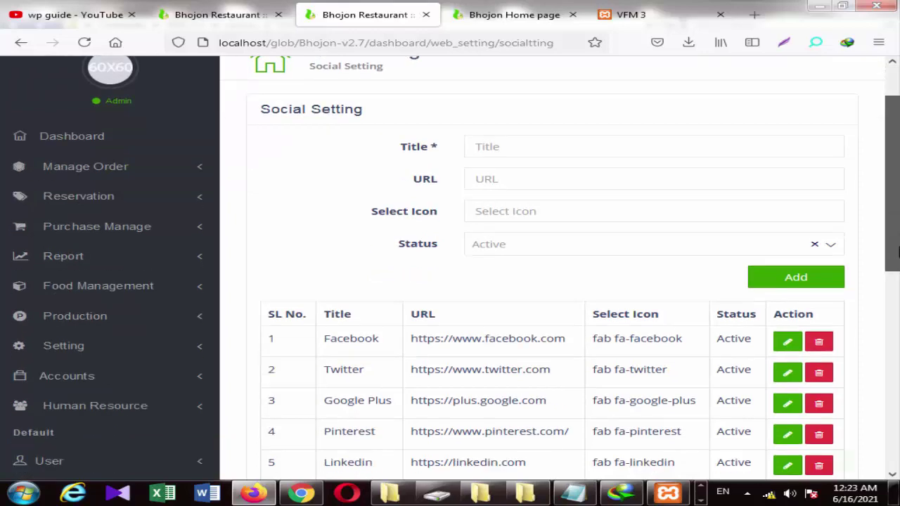
Check the social links against the footer icons on the public home page.
left_click(511, 24)
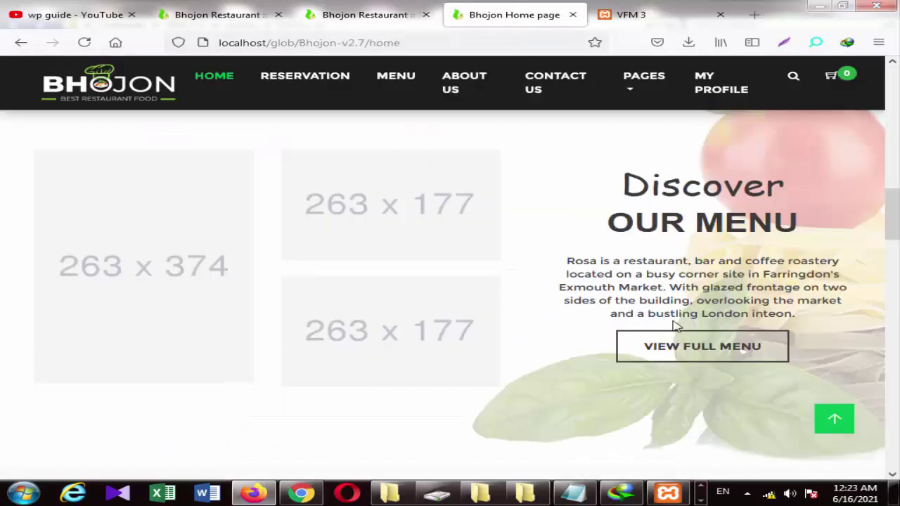
scroll(895, 246, "down", 3)
left_click_drag(889, 270, 897, 467)
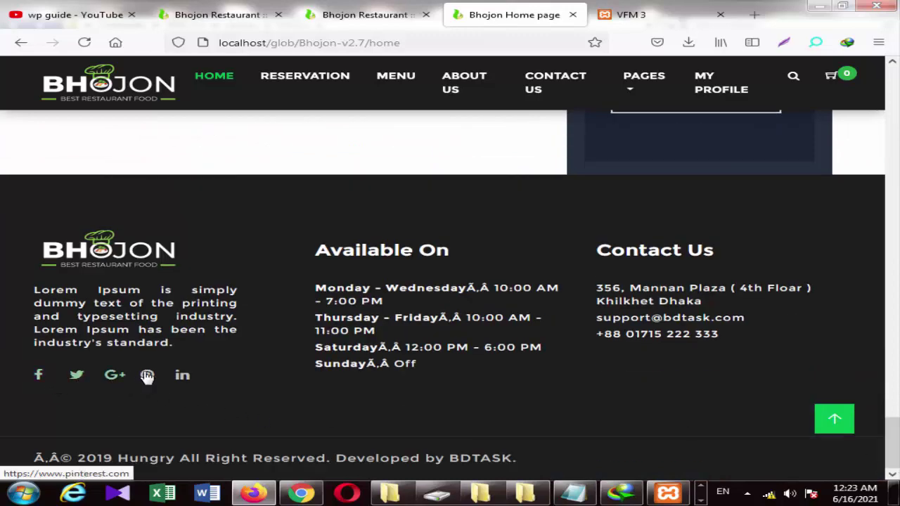
left_click(363, 19)
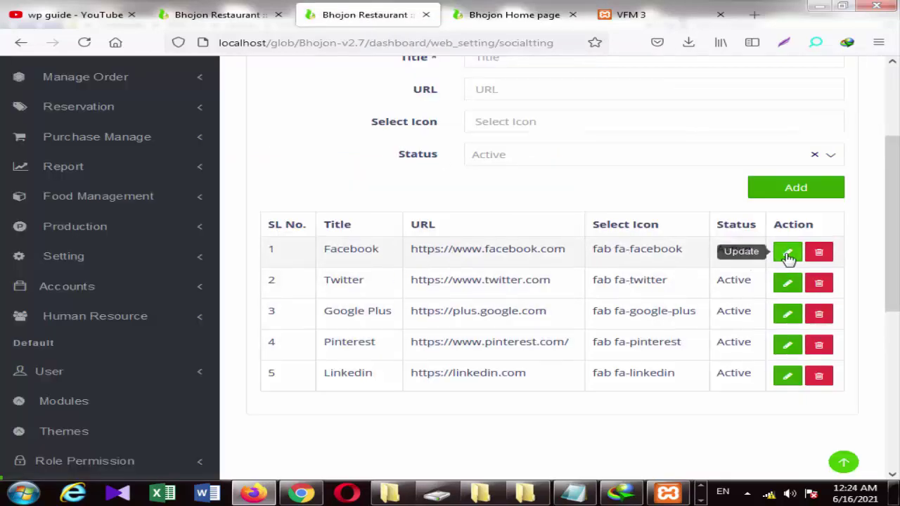
scroll(555, 194, "up", 2)
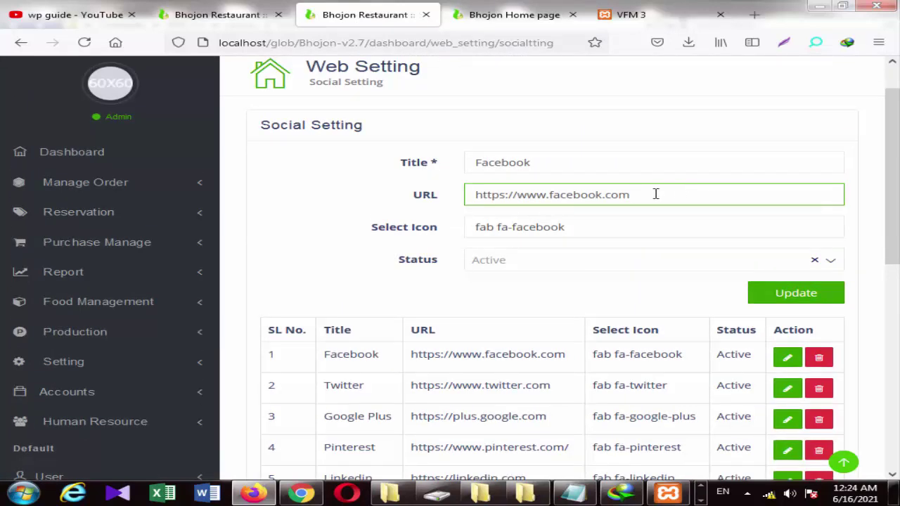
left_click_drag(894, 205, 897, 382)
left_click(94, 355)
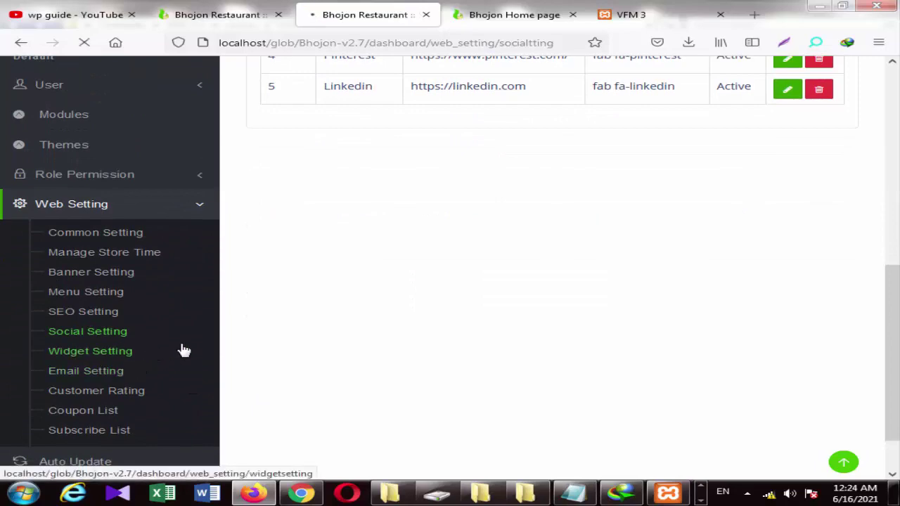
Select the Contact Us and Sunday Off footer texts to compare with the widget table.
left_click_drag(897, 104, 896, 269)
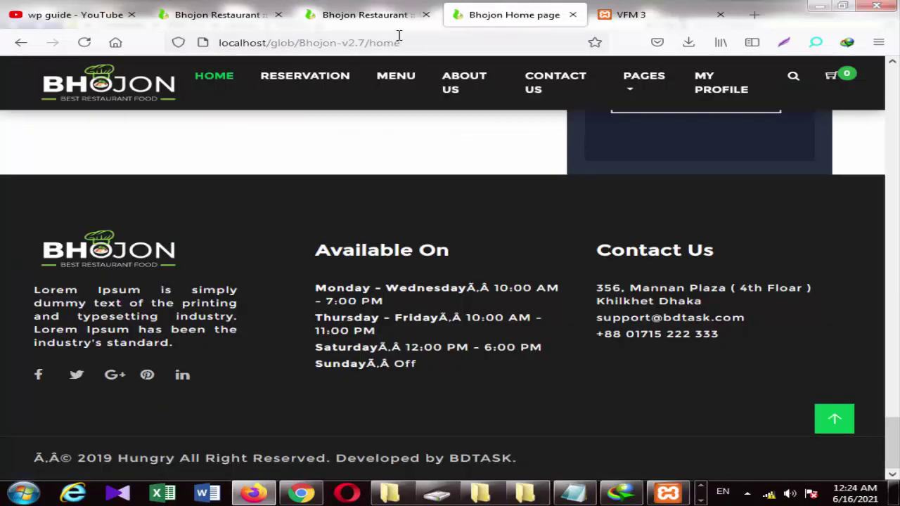
left_click(380, 17)
left_click(476, 14)
left_click_drag(594, 281, 733, 331)
left_click_drag(512, 387, 315, 264)
left_click(390, 16)
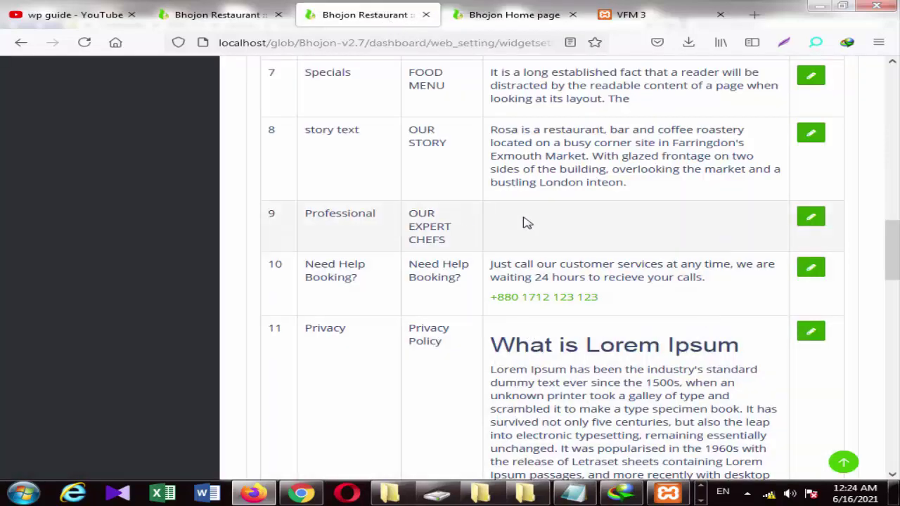
Recheck the widget settings table against the full home page footer.
left_click_drag(890, 278, 886, 400)
key("ctrl+Tab")
left_click_drag(897, 440, 897, 92)
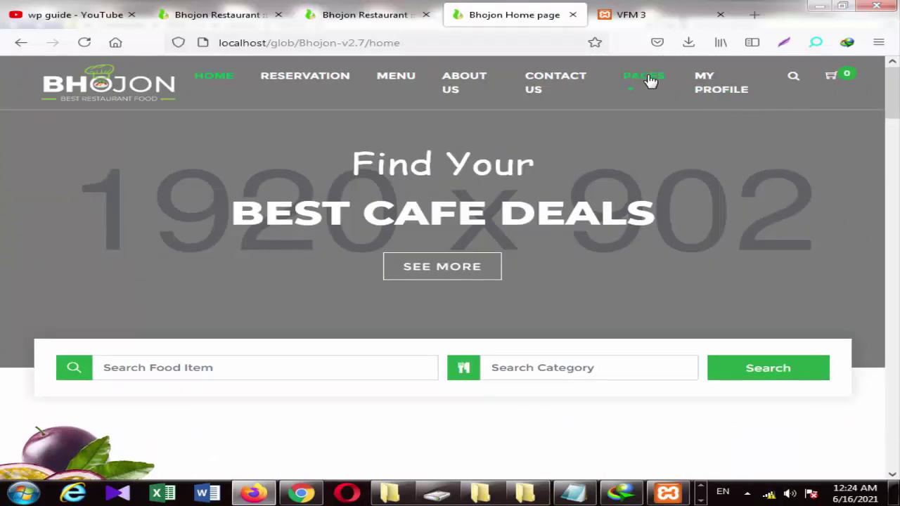
left_click(338, 15)
left_click_drag(897, 341, 894, 153)
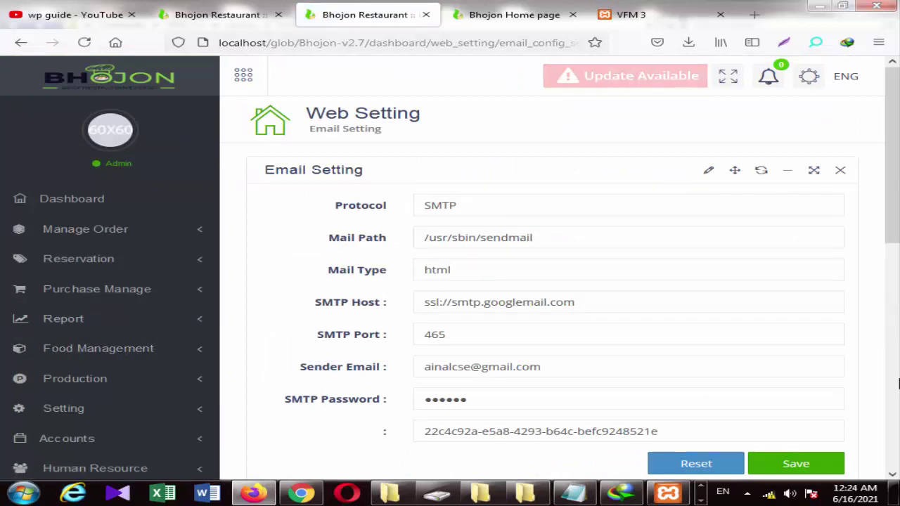
Start a new message with the second user as receiver, ready for the subject.
scroll(898, 383, "down", 8)
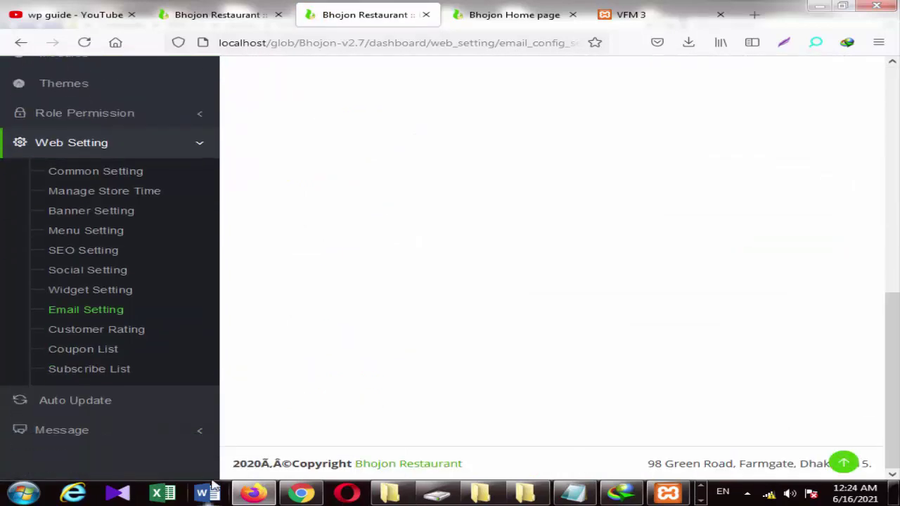
left_click(93, 437)
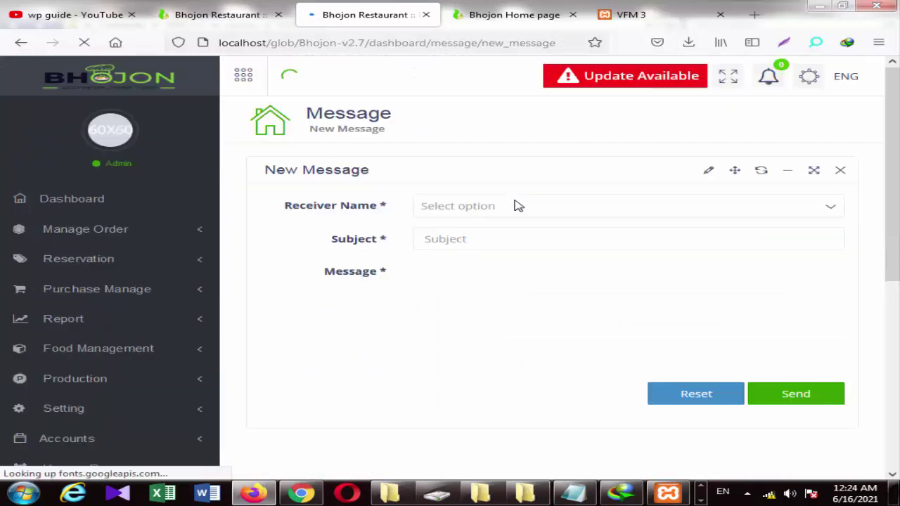
scroll(887, 228, "down", 5)
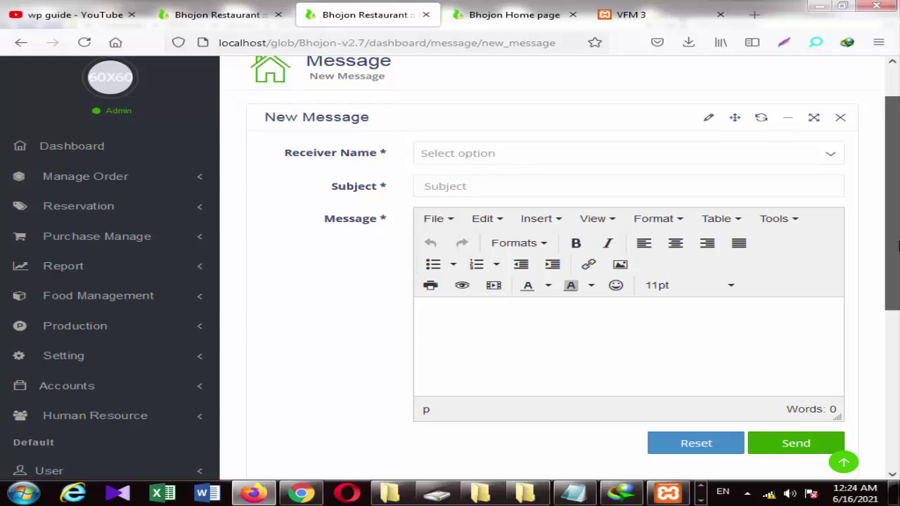
scroll(887, 228, "up", 4)
scroll(887, 229, "up", 1)
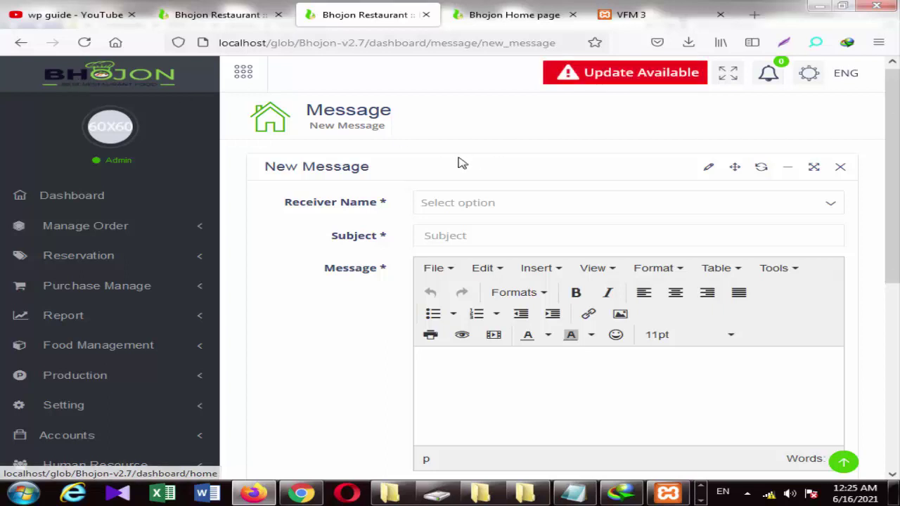
left_click(585, 203)
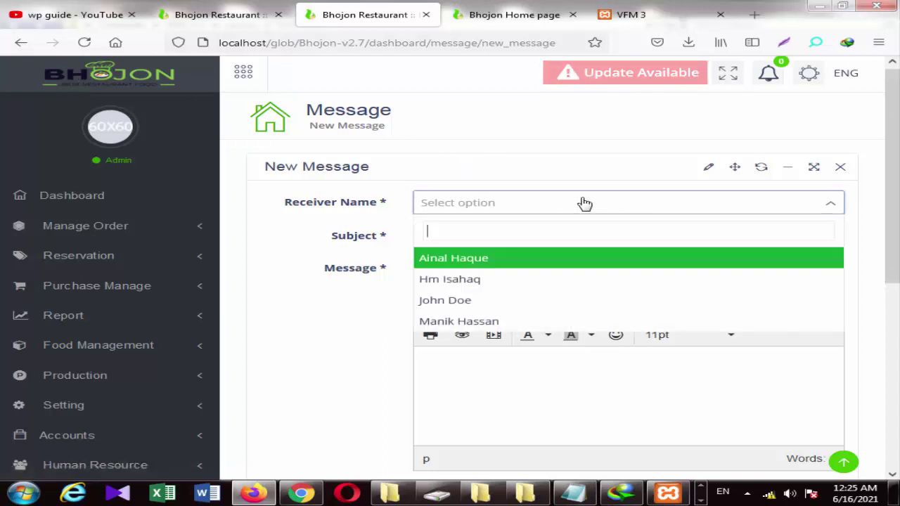
left_click(500, 280)
left_click(491, 236)
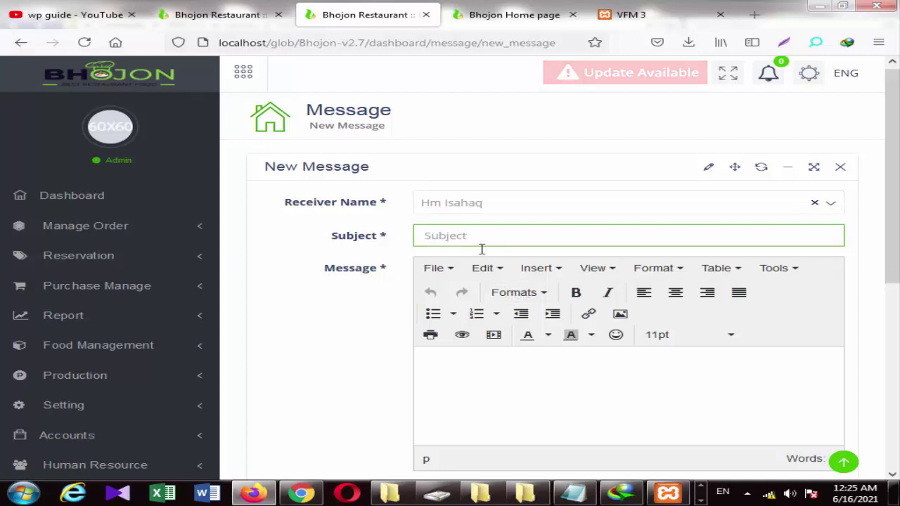